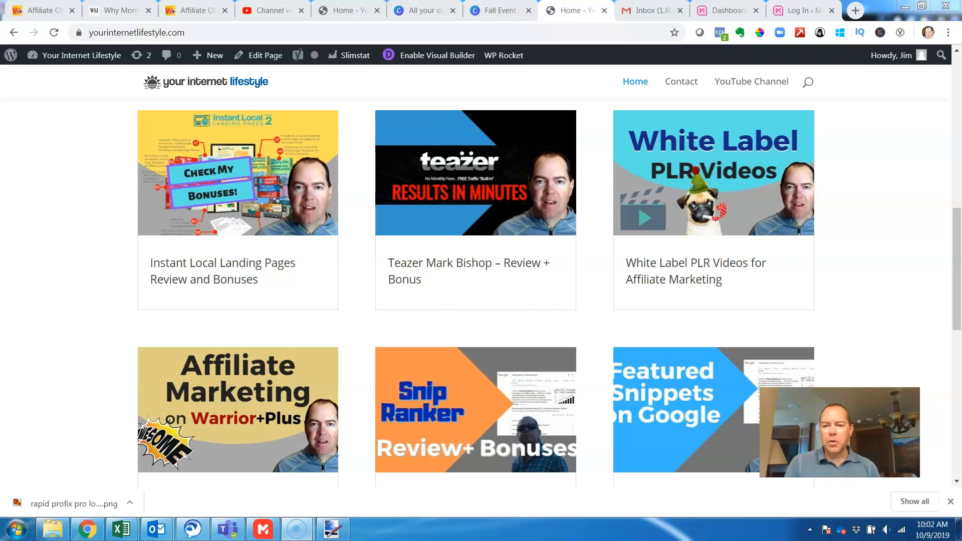
{"action": "left_click", "coordinate": [817, 326]}
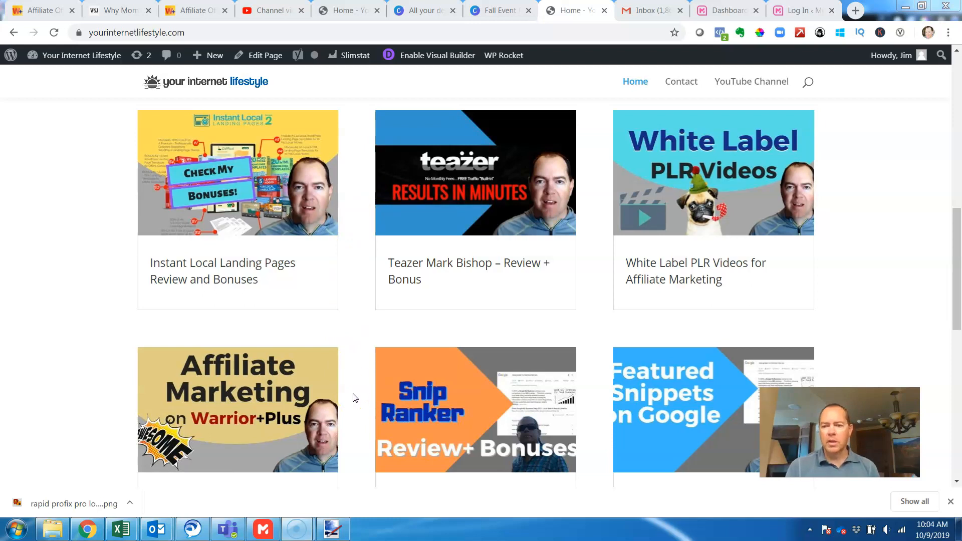
{"action": "left_click", "coordinate": [957, 275]}
{"action": "mouse_move", "coordinate": [957, 276]}
{"action": "left_mouse_down"}
{"action": "mouse_move", "coordinate": [958, 365]}
{"action": "mouse_move", "coordinate": [958, 278]}
{"action": "left_mouse_up"}
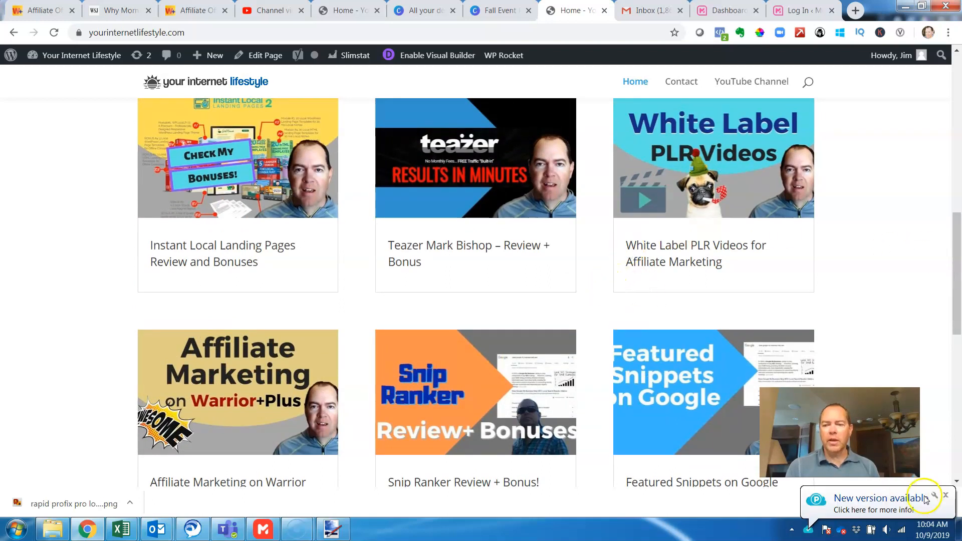
{"action": "left_click", "coordinate": [945, 495]}
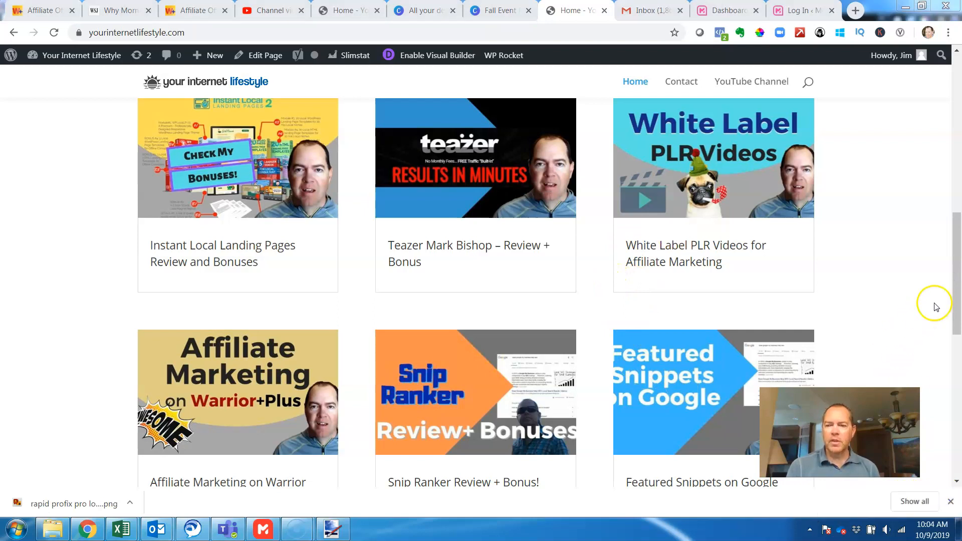
{"action": "left_click", "coordinate": [956, 304]}
{"action": "left_click_drag", "start_coordinate": [956, 304], "coordinate": [957, 285]}
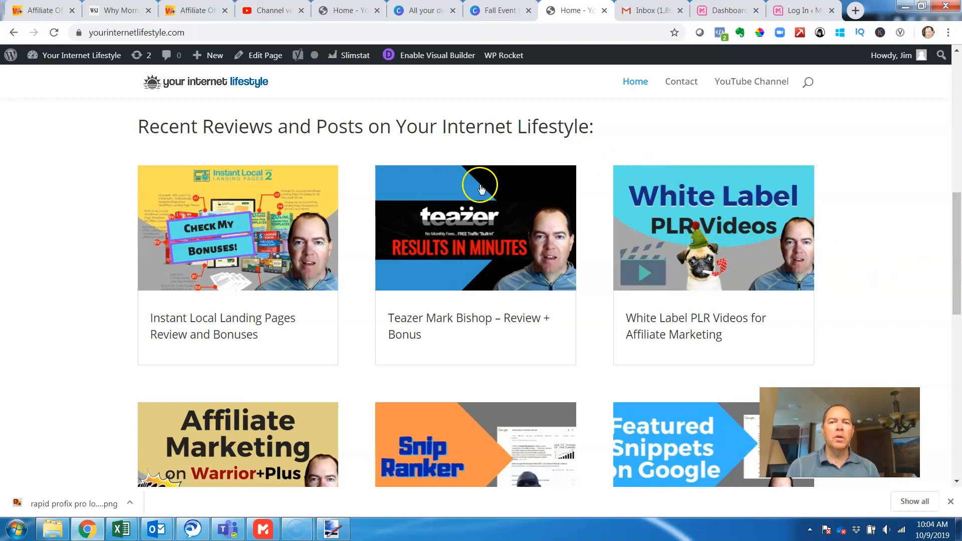
- Switch to Canva and search its templates for "youtube"
{"action": "left_click", "coordinate": [415, 20]}
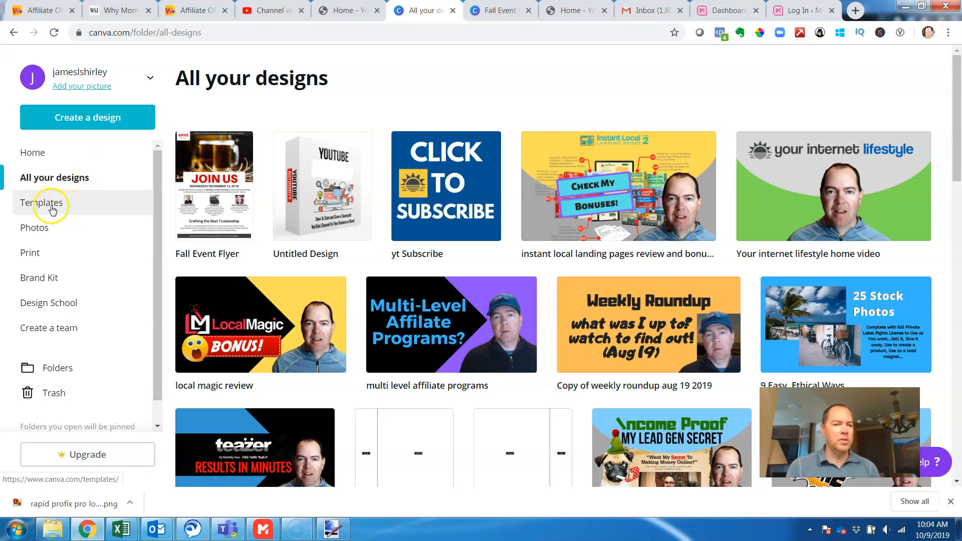
{"action": "left_click", "coordinate": [64, 232]}
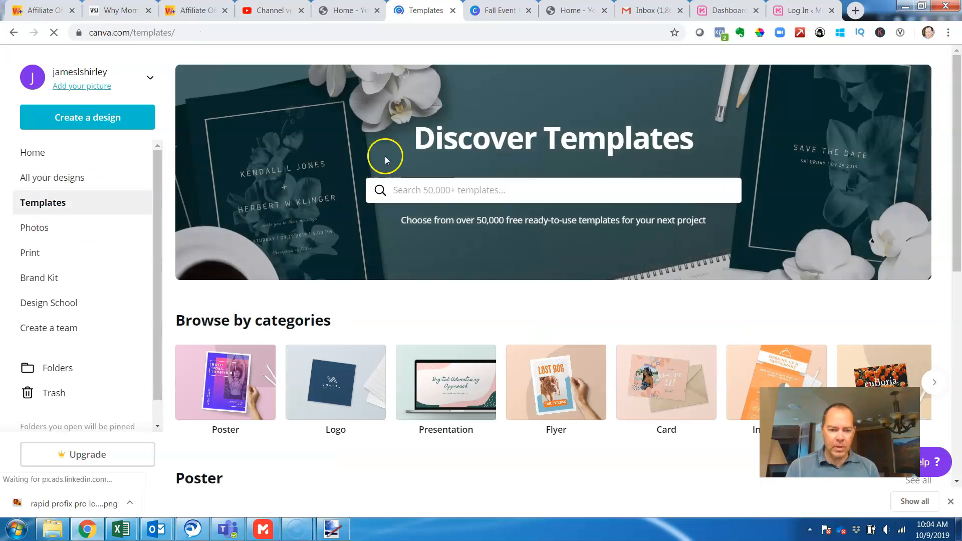
{"action": "left_click", "coordinate": [500, 194]}
{"action": "type", "text": "yout"}
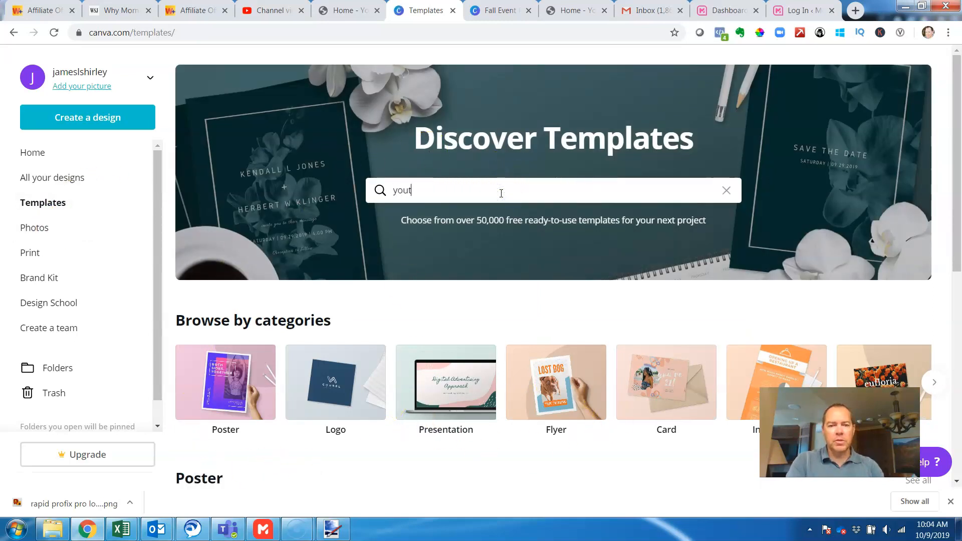
{"action": "type", "text": "ube"}
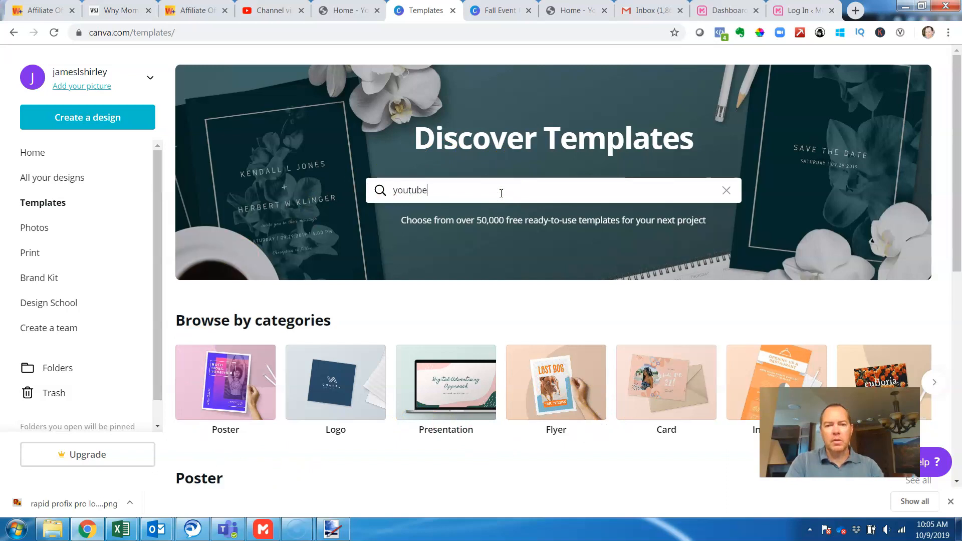
{"action": "key", "text": "Return"}
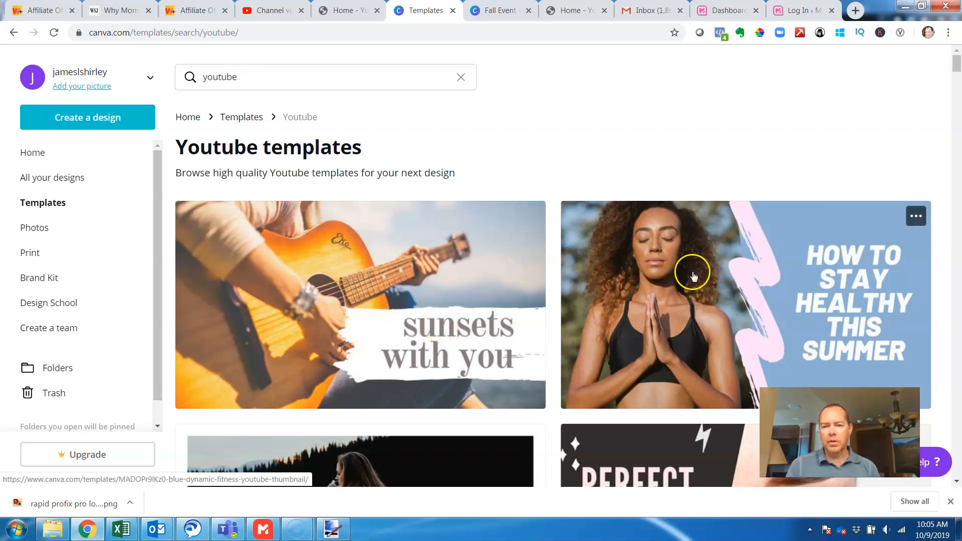
- Look over the thumbnail designs among the YouTube templates
{"action": "scroll", "coordinate": [693, 275], "scroll_direction": "down", "scroll_amount": 2}
{"action": "scroll", "coordinate": [694, 279], "scroll_direction": "down", "scroll_amount": 3}
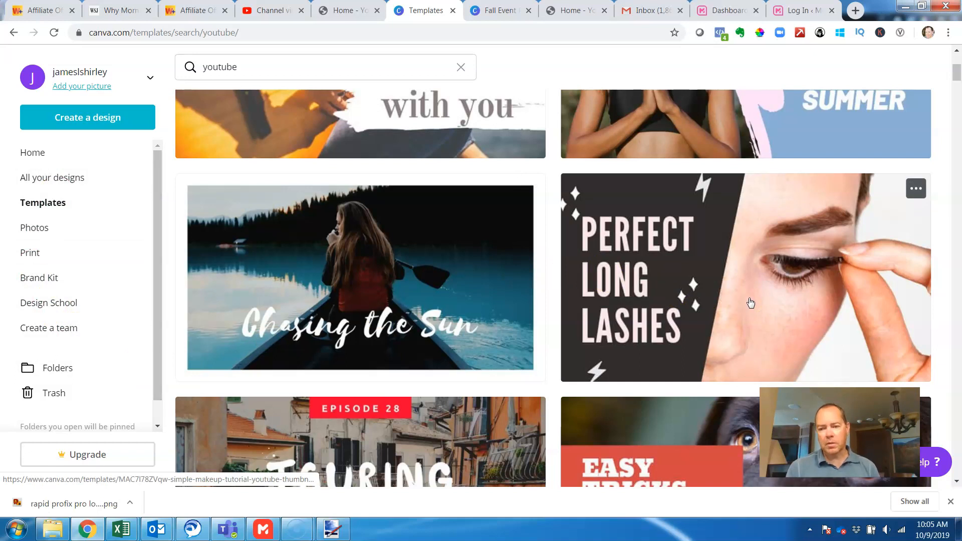
{"action": "left_click", "coordinate": [662, 293]}
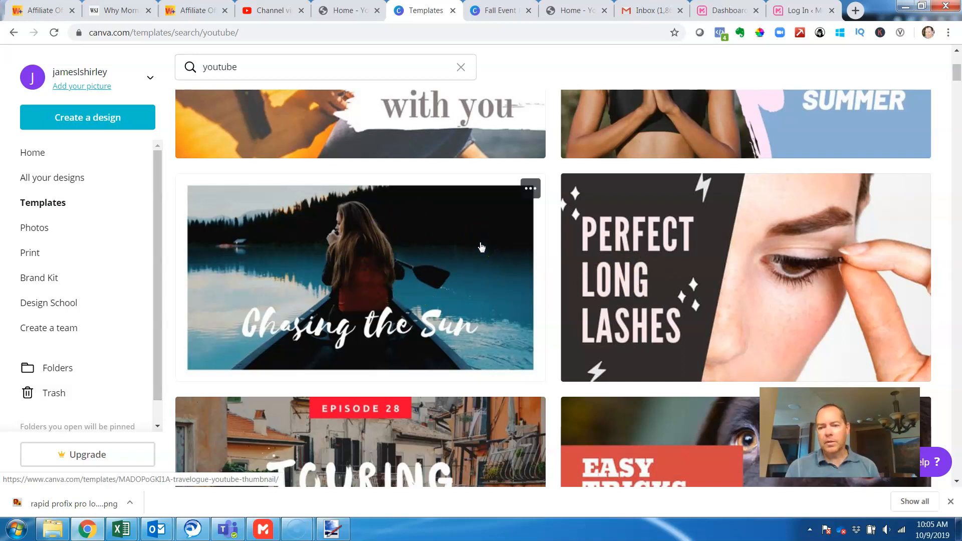
{"action": "left_click", "coordinate": [452, 246]}
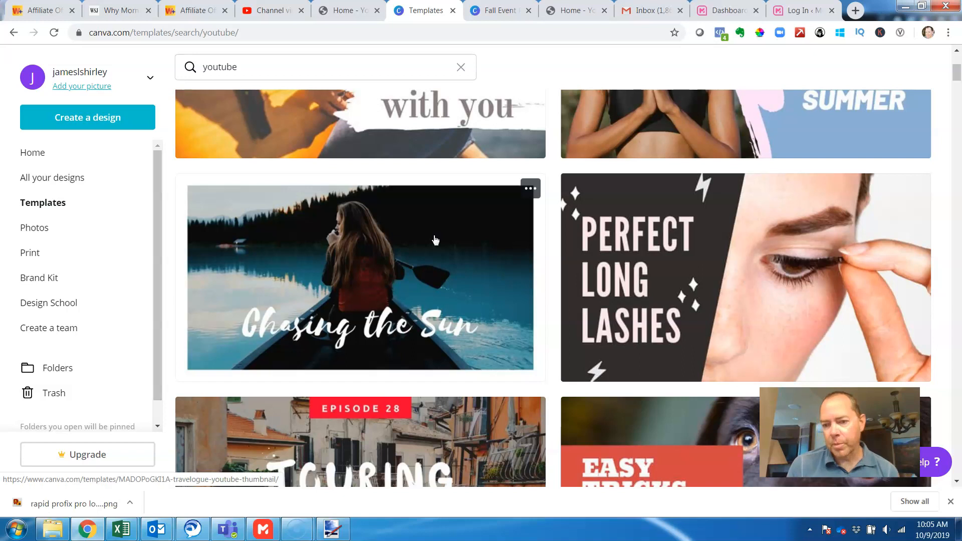
{"action": "left_click", "coordinate": [431, 233]}
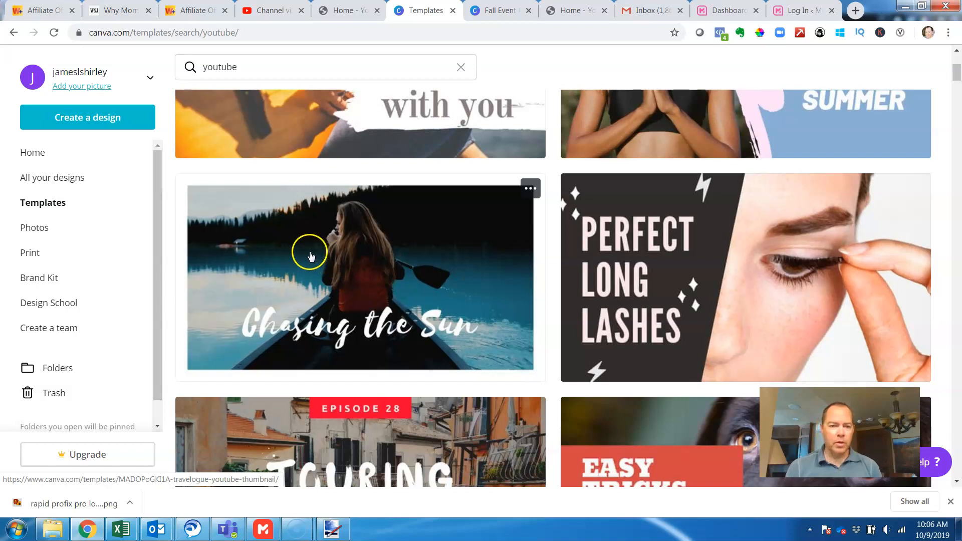
- Make a copy of the existing design "Your internet lifestyle home video" and open the copy for editing
{"action": "left_click", "coordinate": [31, 174]}
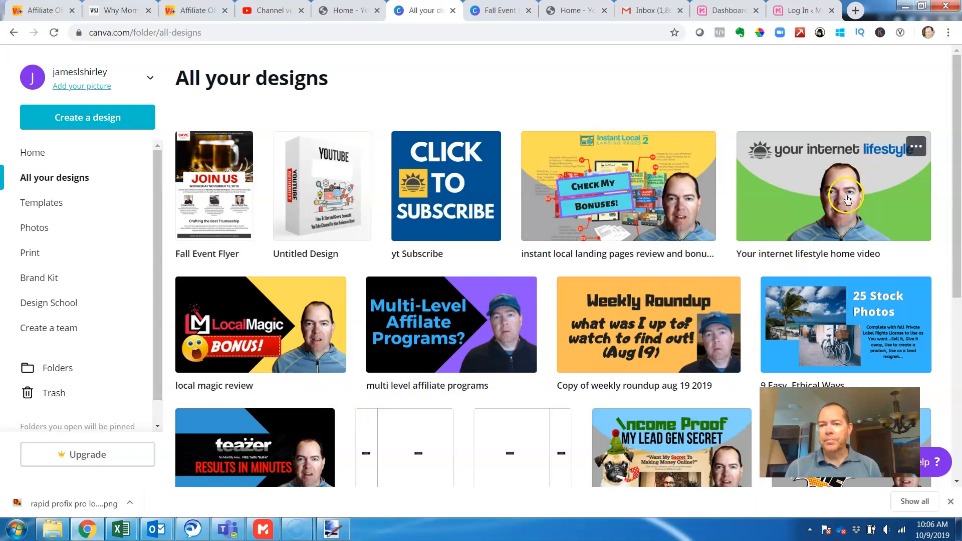
{"action": "left_click", "coordinate": [916, 151]}
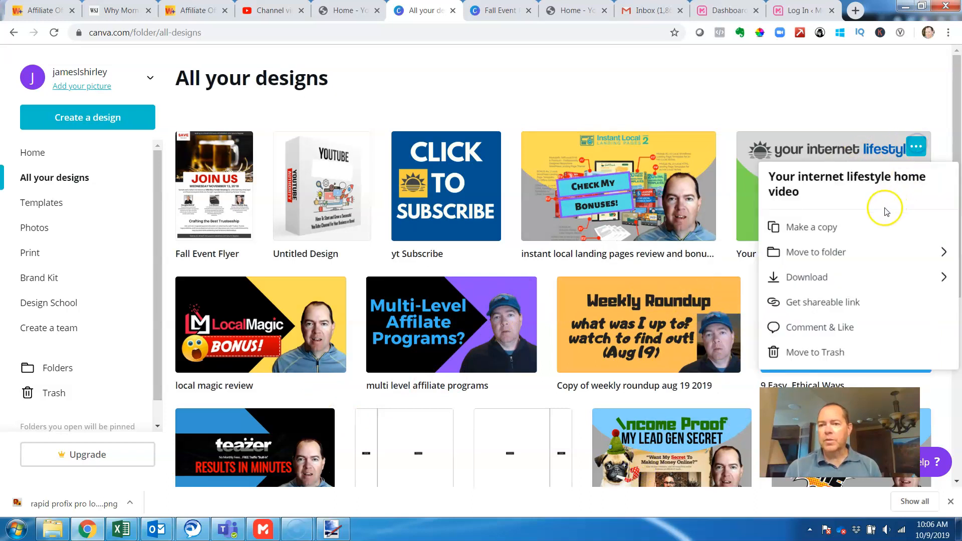
{"action": "left_click", "coordinate": [872, 230]}
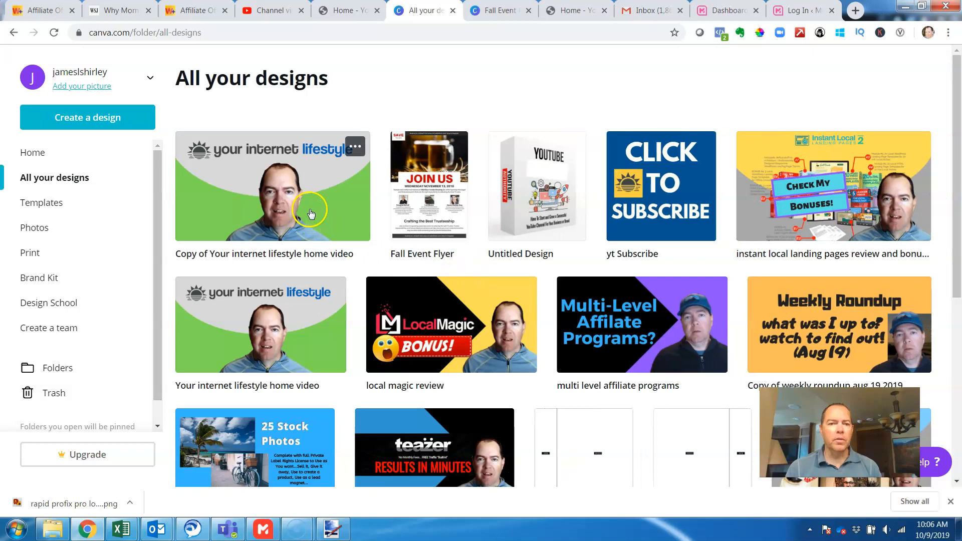
{"action": "left_click", "coordinate": [351, 152]}
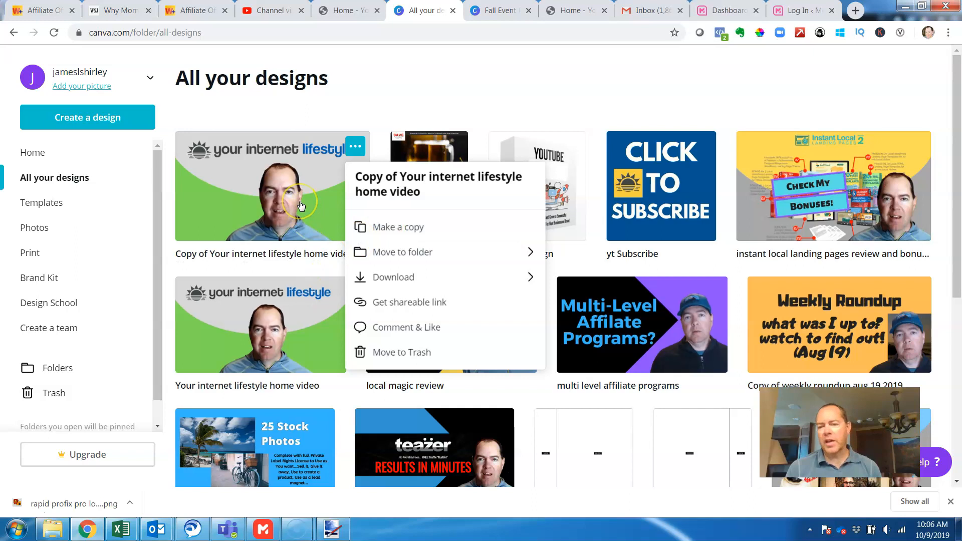
{"action": "left_click", "coordinate": [258, 219]}
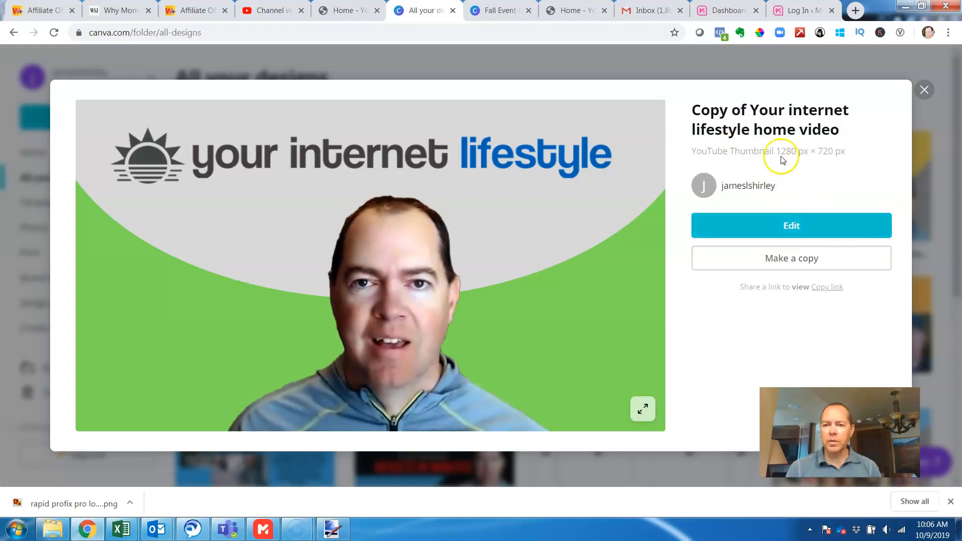
{"action": "left_click", "coordinate": [824, 223]}
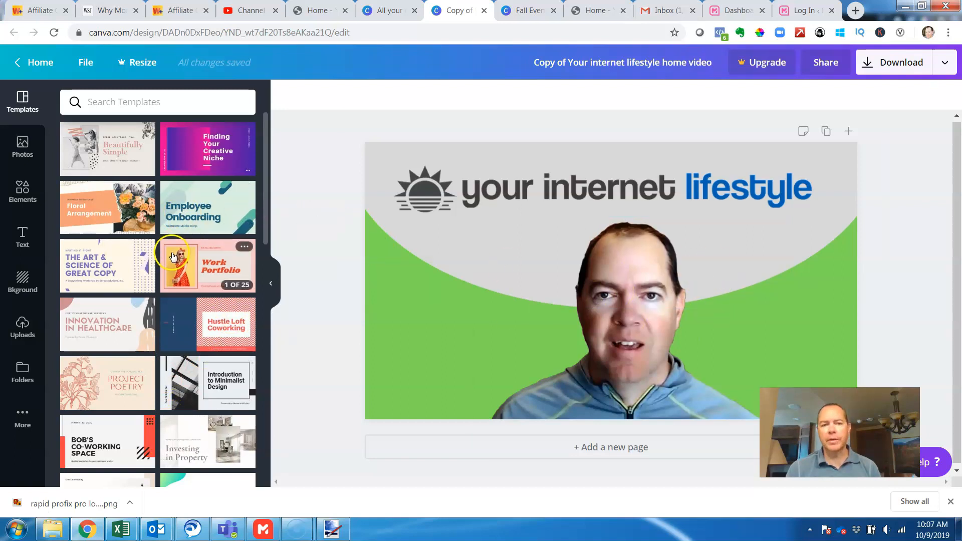
- Move the portrait photo to the right side of the thumbnail and shift the grey ellipse slightly right and down
{"action": "left_click_drag", "start_coordinate": [616, 270], "coordinate": [731, 298]}
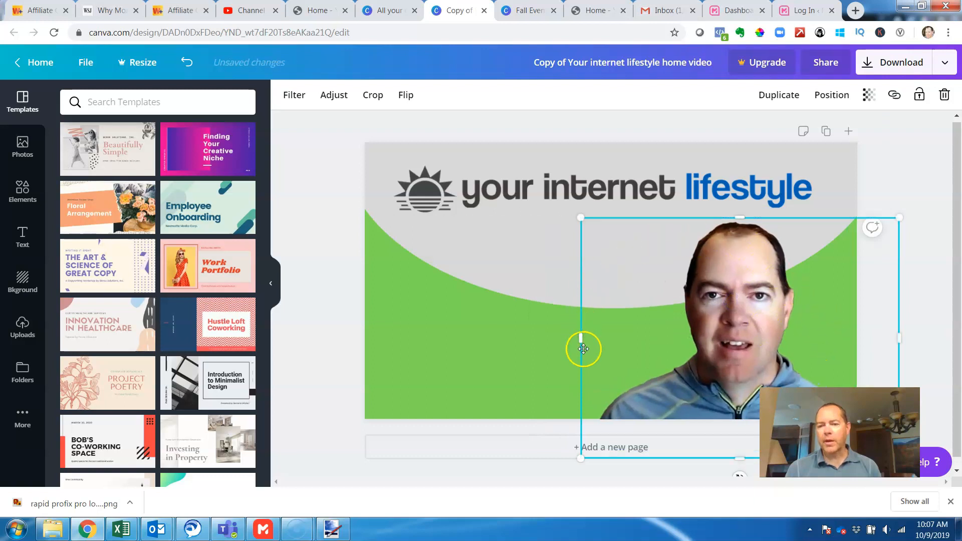
{"action": "left_click", "coordinate": [736, 333]}
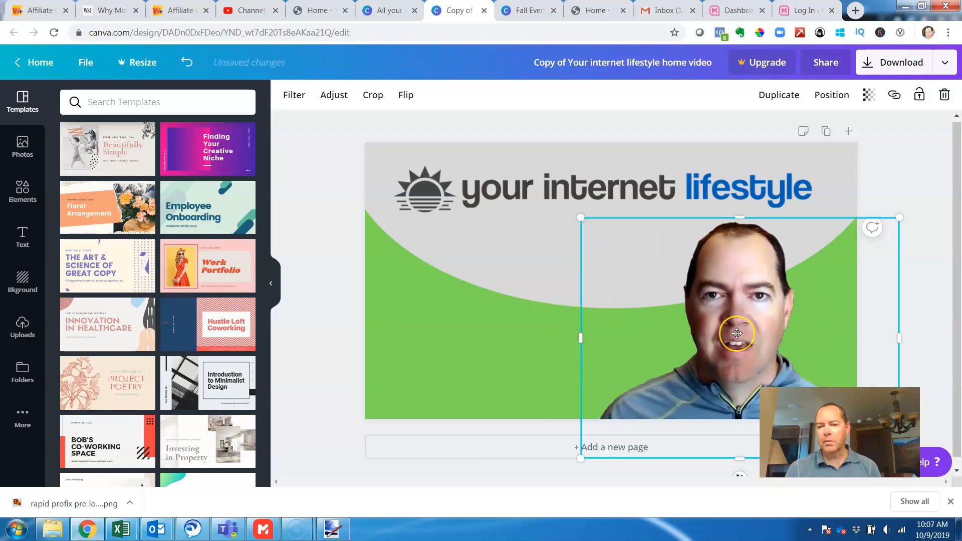
{"action": "left_click", "coordinate": [694, 247]}
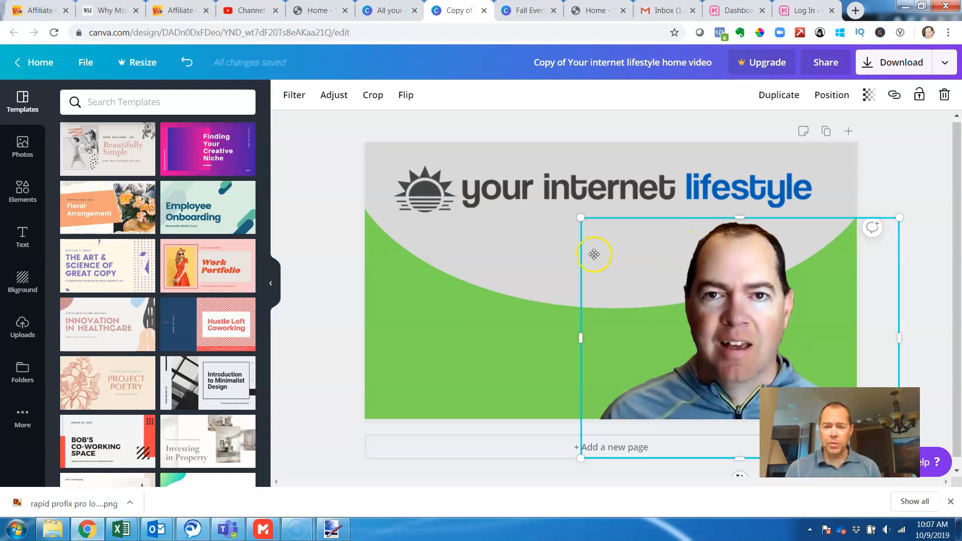
{"action": "left_click_drag", "start_coordinate": [480, 260], "coordinate": [510, 263]}
{"action": "left_click", "coordinate": [451, 351]}
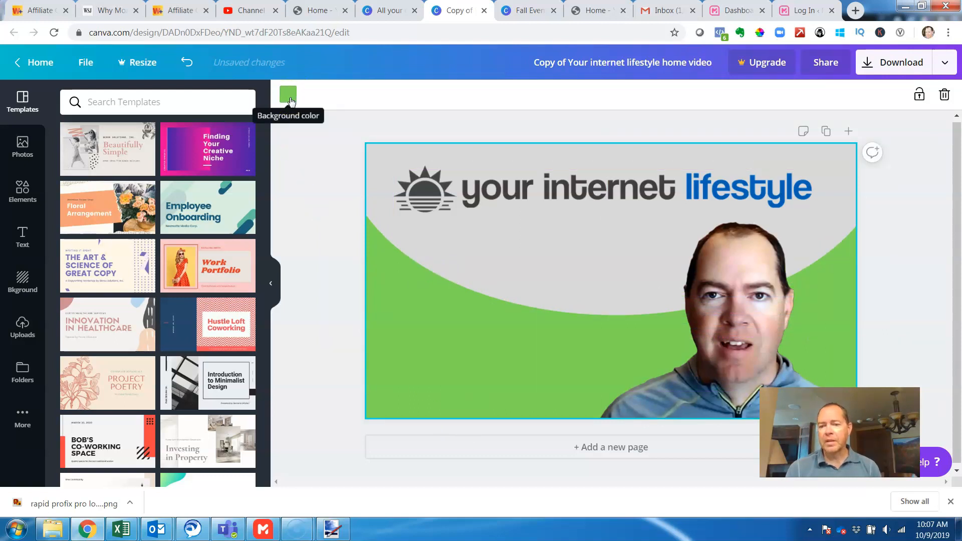
- Delete the "your internet lifestyle" logo and place a new heading in the upper left of the thumbnail
{"action": "left_click", "coordinate": [599, 183]}
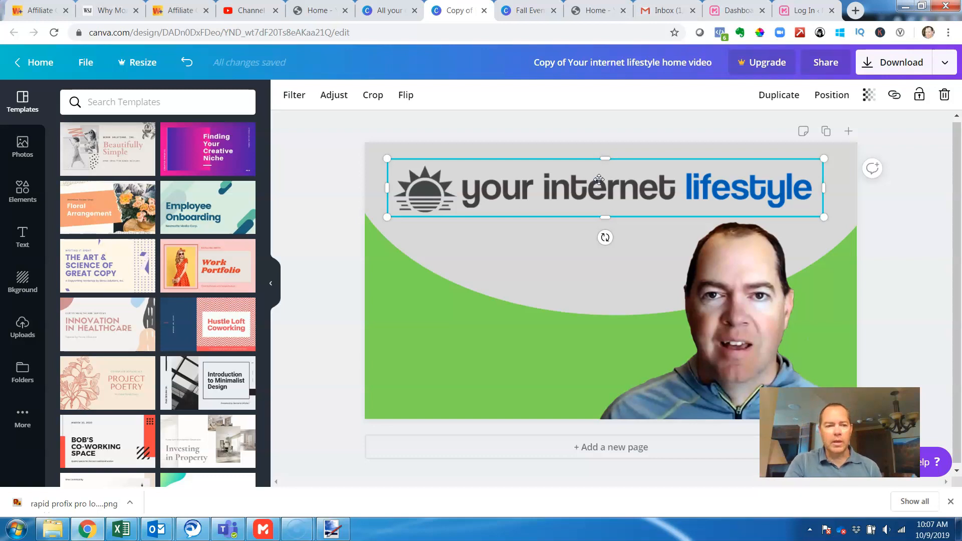
{"action": "key", "text": "Delete"}
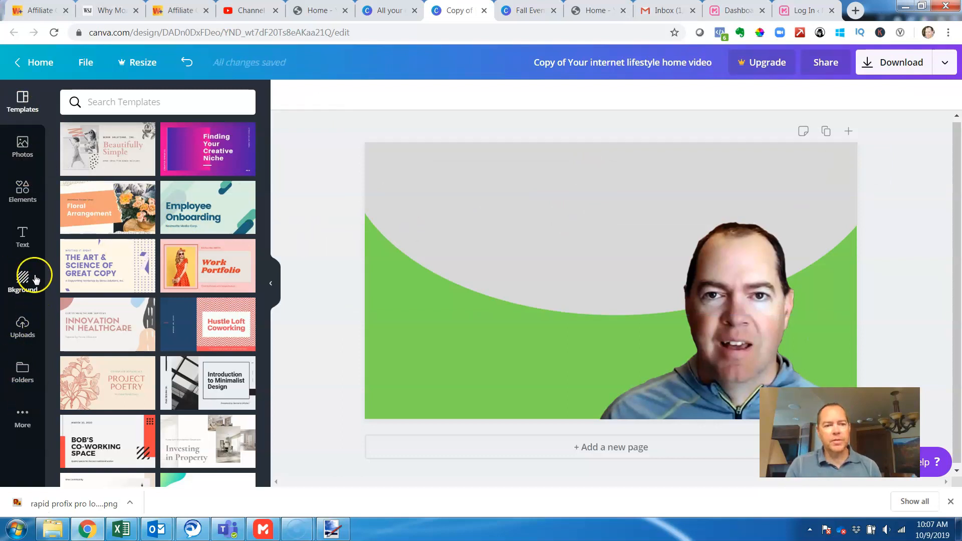
{"action": "left_click", "coordinate": [23, 243]}
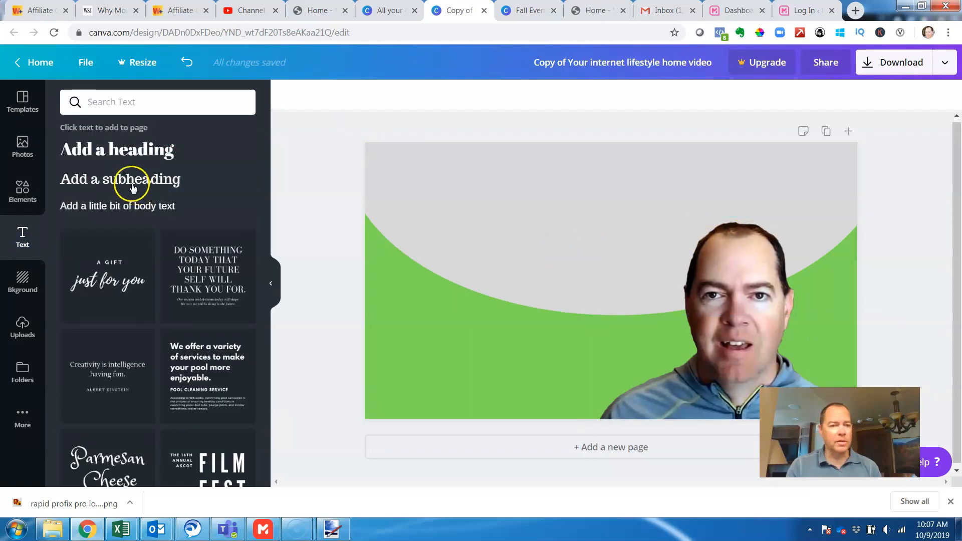
{"action": "left_click", "coordinate": [112, 148]}
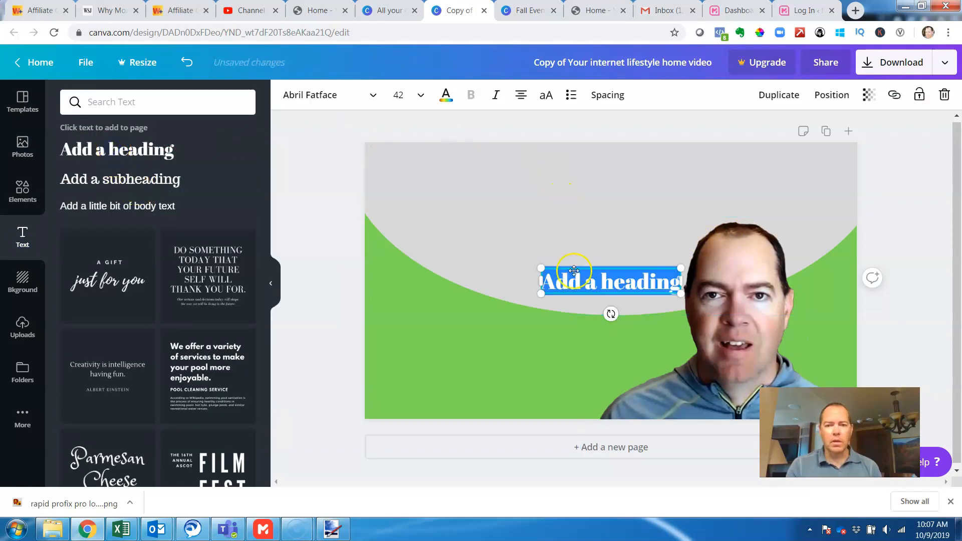
{"action": "left_click", "coordinate": [586, 287]}
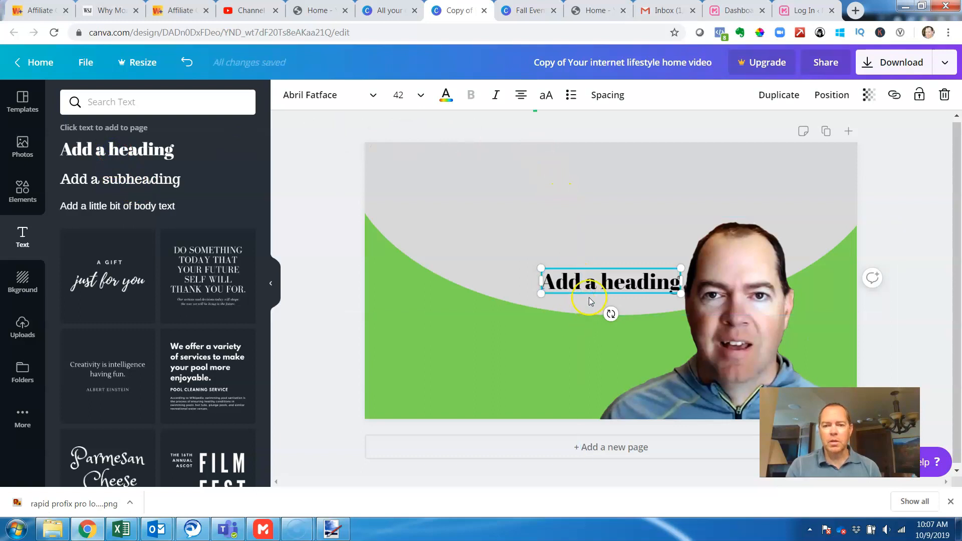
{"action": "left_click", "coordinate": [506, 305]}
{"action": "left_click_drag", "start_coordinate": [597, 279], "coordinate": [465, 183]}
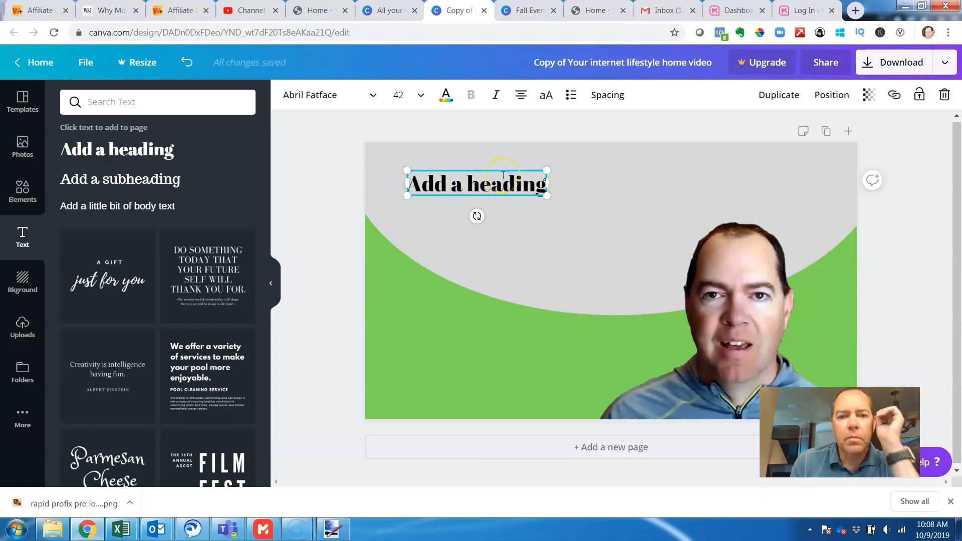
- Replace the heading's placeholder text with "Rapid Profix Pro"
{"action": "key", "text": "ctrl+a"}
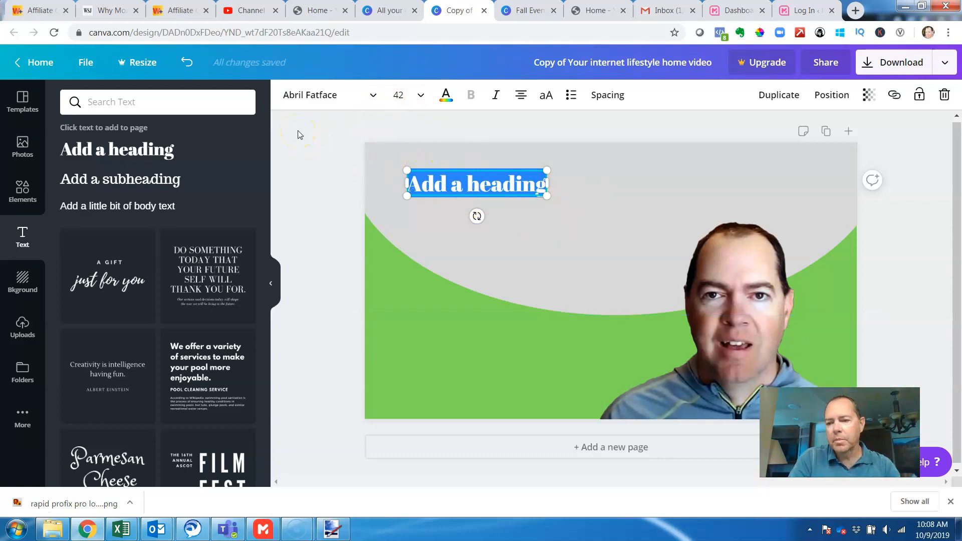
{"action": "type", "text": "R"}
{"action": "type", "text": "pa"}
{"action": "key", "text": "BackSpace"}
{"action": "key", "text": "BackSpace"}
{"action": "type", "text": "apid Profix"}
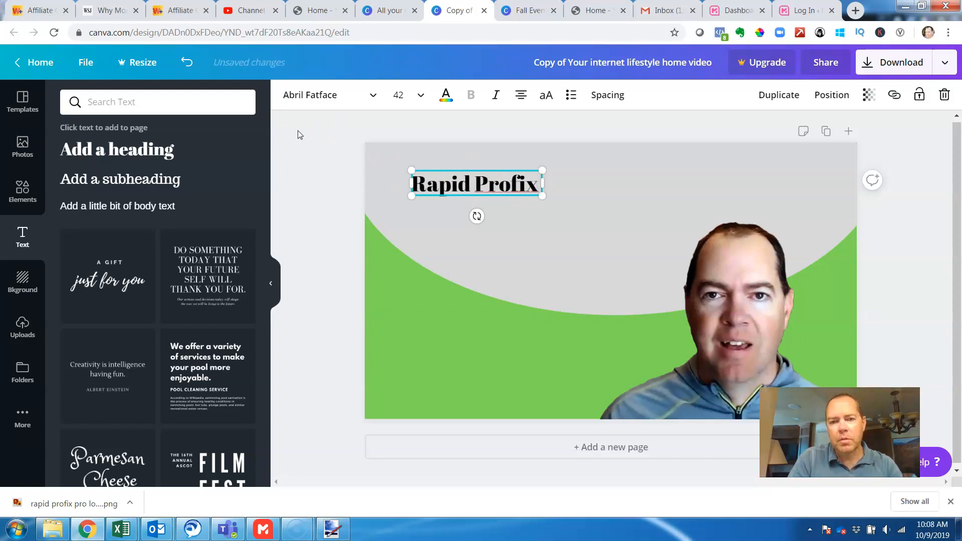
{"action": "type", "text": " Pro"}
{"action": "left_click", "coordinate": [305, 131]}
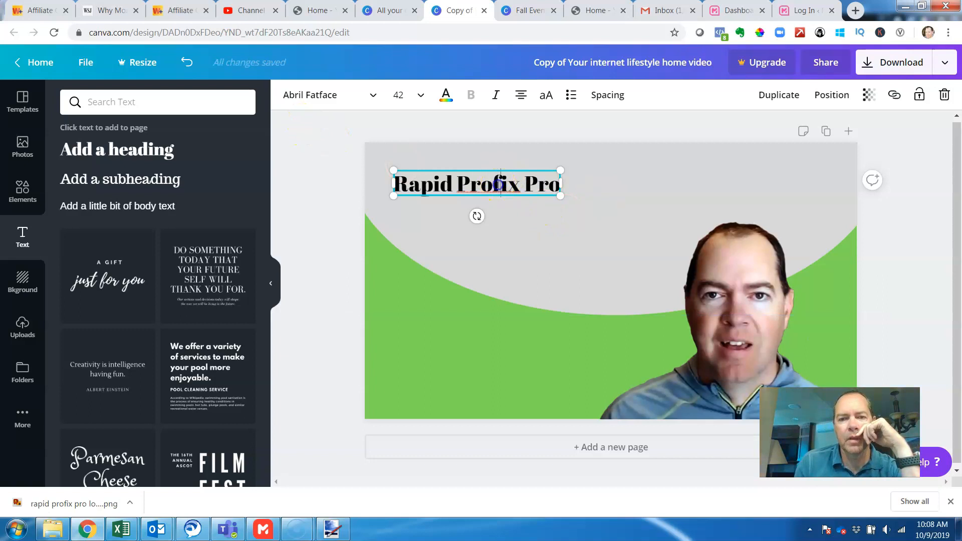
- Try several fonts on the "Rapid Profix Pro" heading and set it to Adumu Regular
{"action": "double_click", "coordinate": [498, 185]}
{"action": "left_click", "coordinate": [370, 95]}
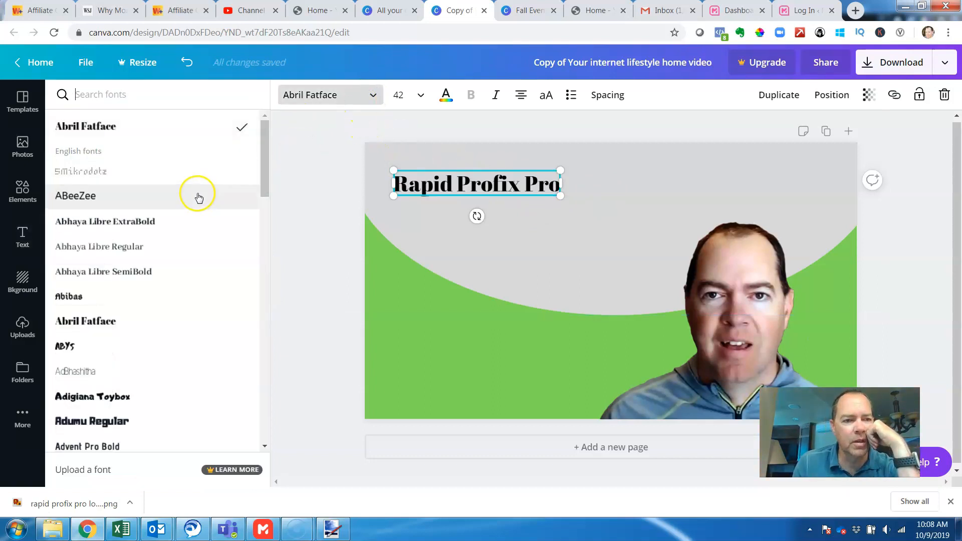
{"action": "left_click", "coordinate": [195, 200]}
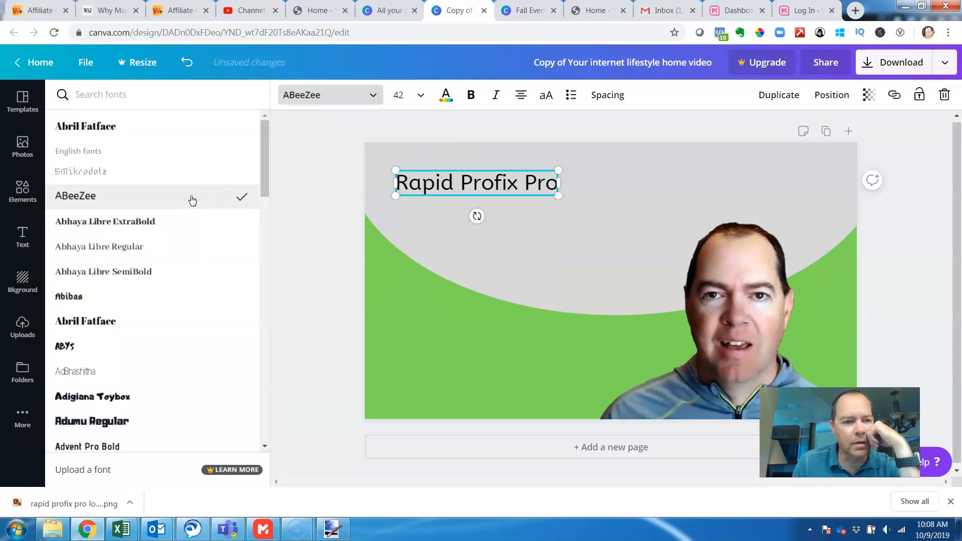
{"action": "left_click", "coordinate": [143, 397]}
{"action": "left_click", "coordinate": [144, 423]}
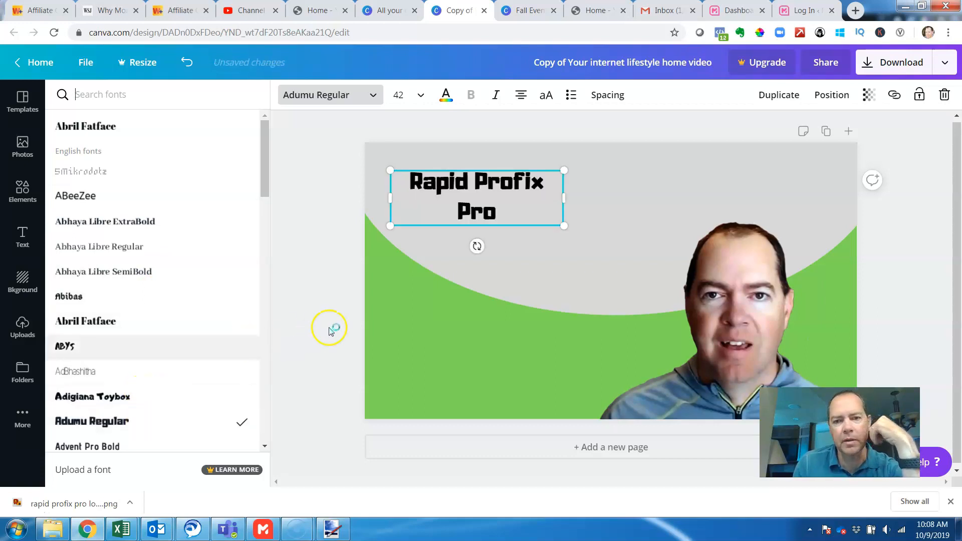
- Increase the "Rapid Profix Pro" heading to font size 96
{"action": "left_click", "coordinate": [520, 207]}
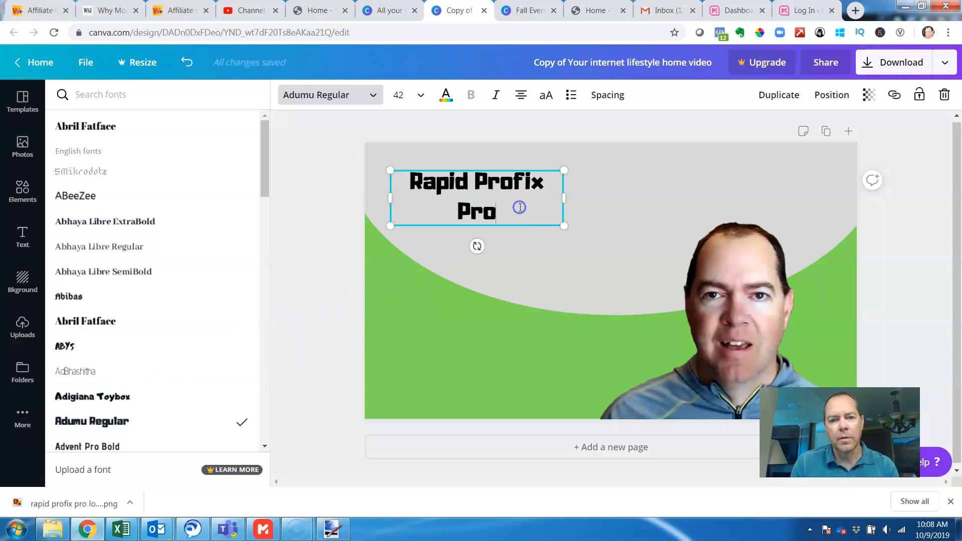
{"action": "key", "text": "ctrl+a"}
{"action": "left_click", "coordinate": [420, 95]}
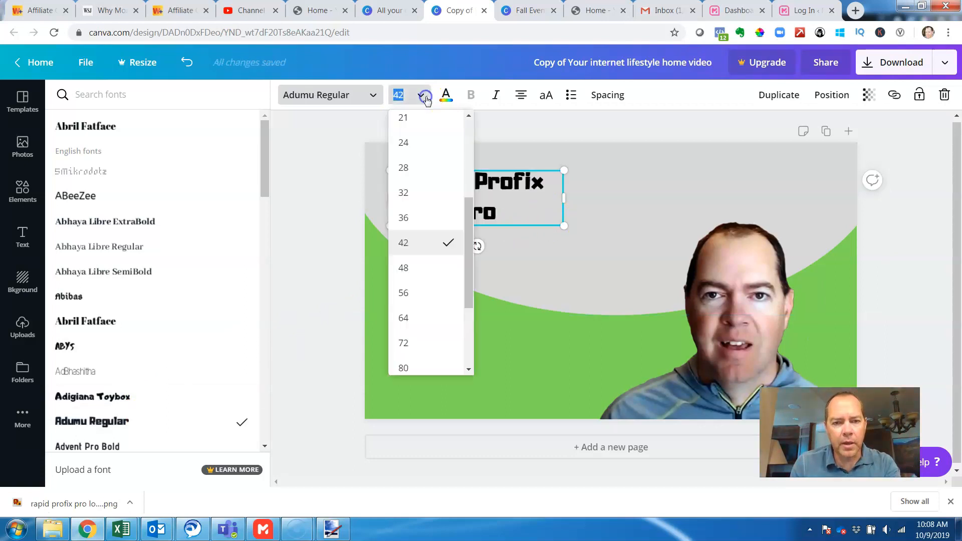
{"action": "left_click", "coordinate": [419, 364]}
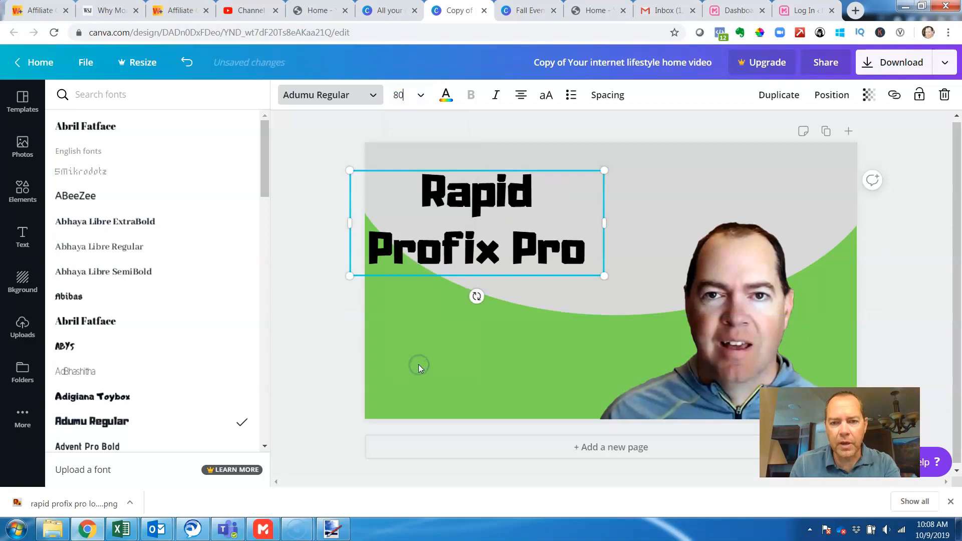
{"action": "left_click", "coordinate": [420, 94]}
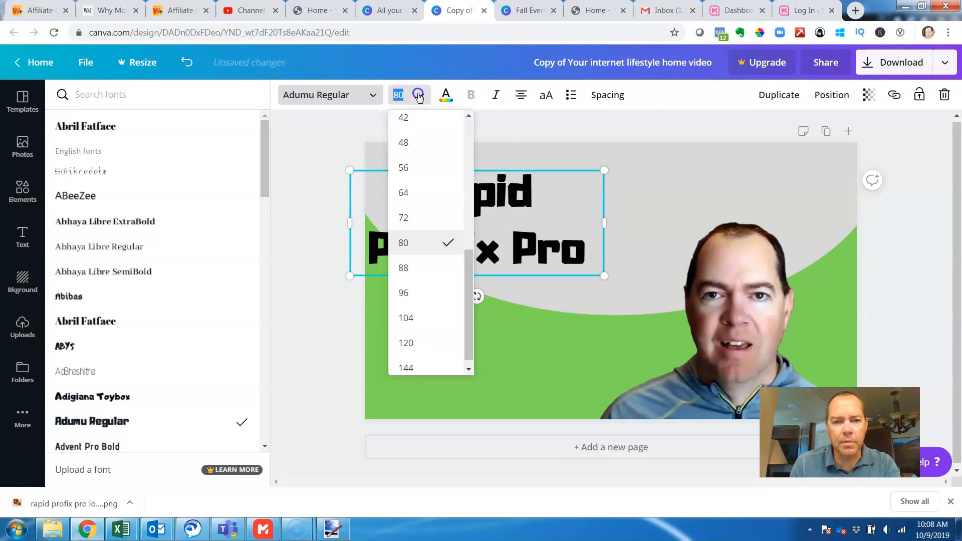
{"action": "left_click", "coordinate": [420, 295]}
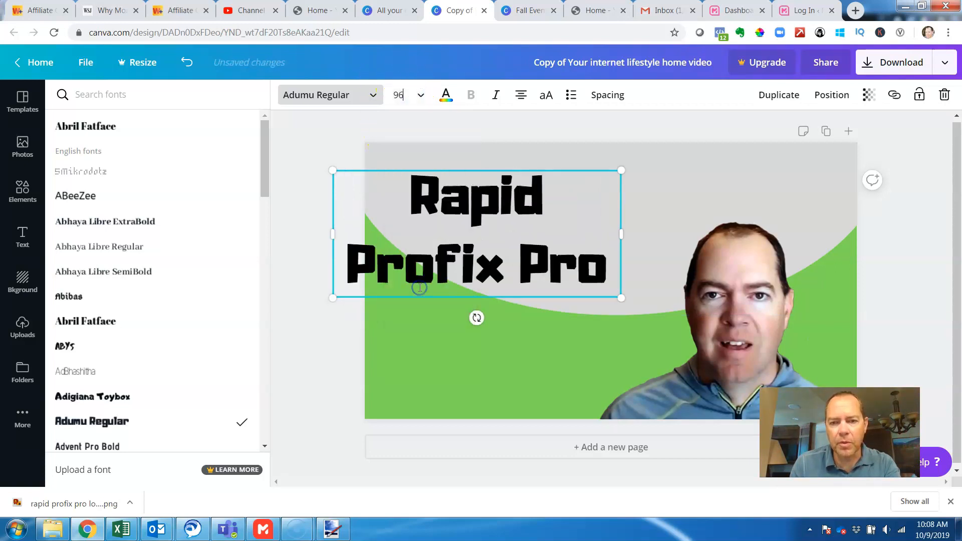
- Widen the "Rapid Profix Pro" heading to fit on one line and centre it across the top of the thumbnail
{"action": "left_click_drag", "start_coordinate": [679, 226], "coordinate": [725, 228]}
{"action": "left_click", "coordinate": [480, 339]}
{"action": "left_click", "coordinate": [670, 201]}
{"action": "left_click_drag", "start_coordinate": [726, 234], "coordinate": [834, 219]}
{"action": "left_click_drag", "start_coordinate": [642, 214], "coordinate": [619, 190]}
{"action": "left_click", "coordinate": [481, 259]}
- Duplicate the heading, place the copy below the original and narrow its text box to end before the portrait
{"action": "left_click", "coordinate": [518, 187]}
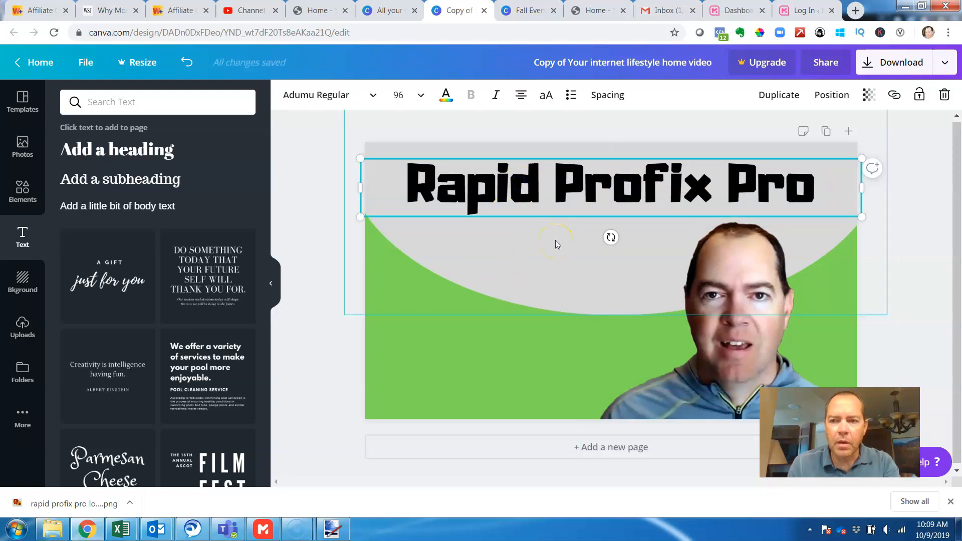
{"action": "left_click", "coordinate": [778, 95]}
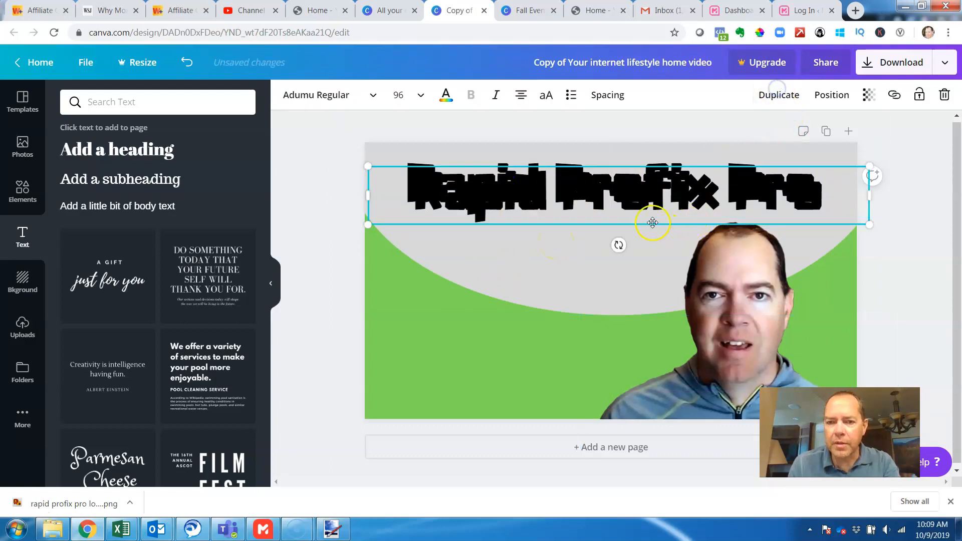
{"action": "left_click_drag", "start_coordinate": [636, 208], "coordinate": [605, 264]}
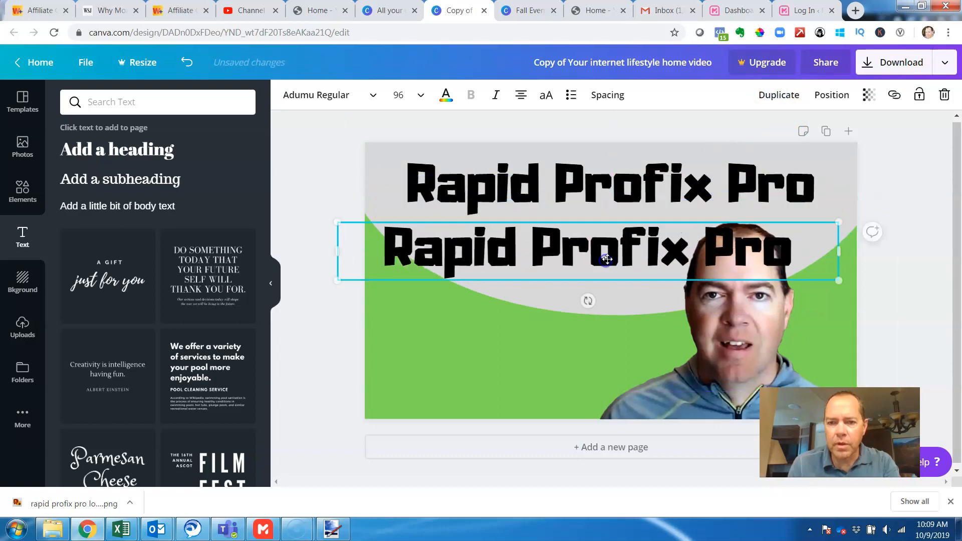
{"action": "left_click_drag", "start_coordinate": [833, 249], "coordinate": [658, 253]}
- Replace the copied heading's text with "Review", "+" and "Bonus" on three separate lines
{"action": "double_click", "coordinate": [580, 273]}
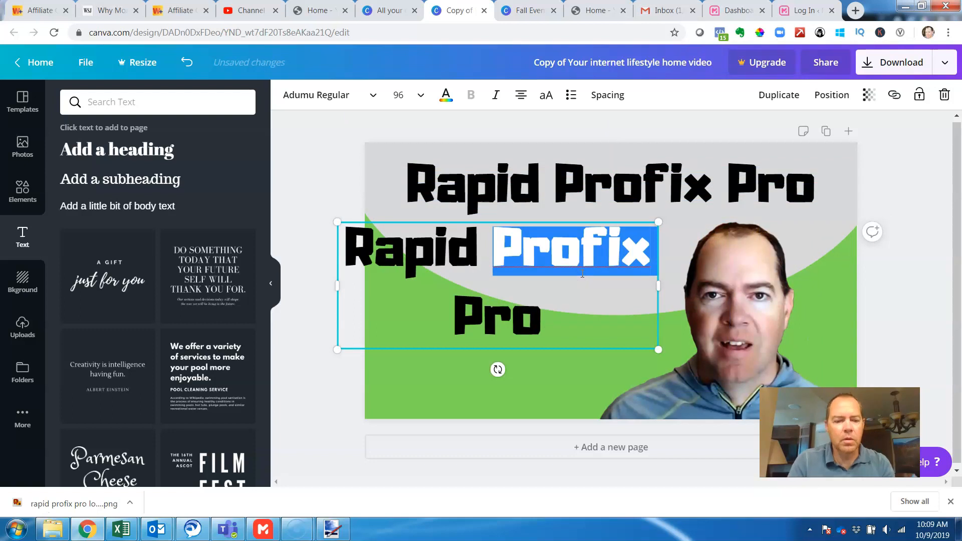
{"action": "key", "text": "ctrl+a"}
{"action": "type", "text": "Review"}
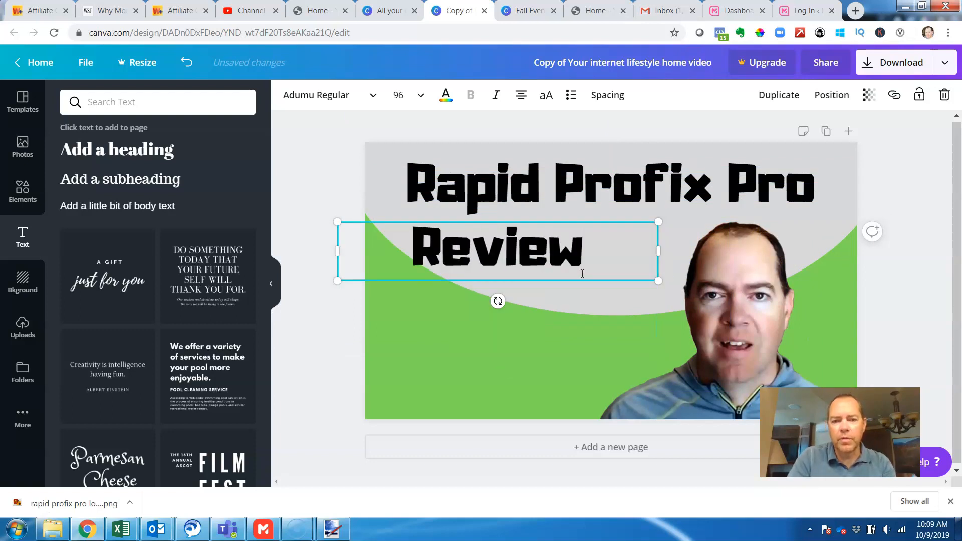
{"action": "key", "text": "Return"}
{"action": "type", "text": "+"}
{"action": "key", "text": "Return"}
{"action": "type", "text": "Bonus"}
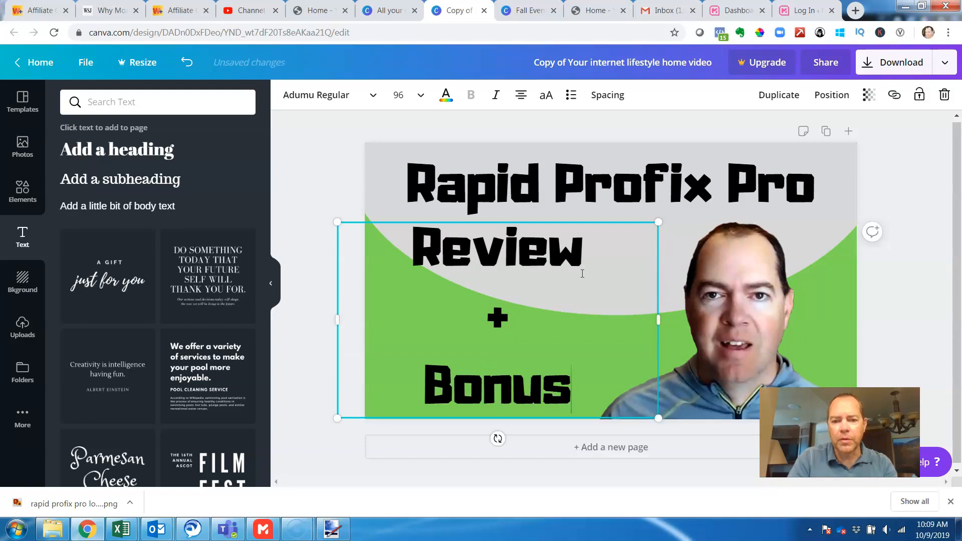
{"action": "left_click", "coordinate": [590, 263]}
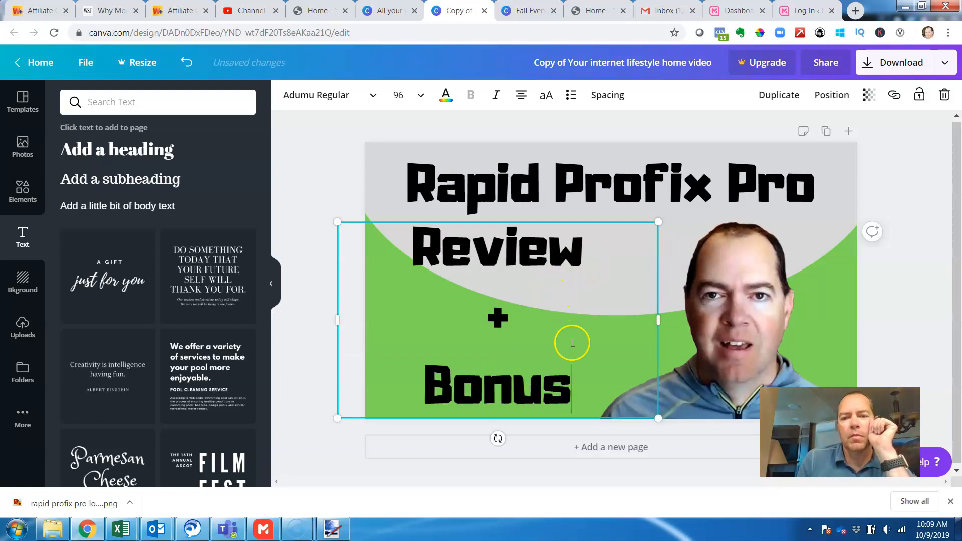
- Reduce the "Review + Bonus" line height to 0.82 and move the text block slightly right, beside the portrait
{"action": "left_click_drag", "start_coordinate": [572, 378], "coordinate": [419, 253]}
{"action": "left_click", "coordinate": [604, 101]}
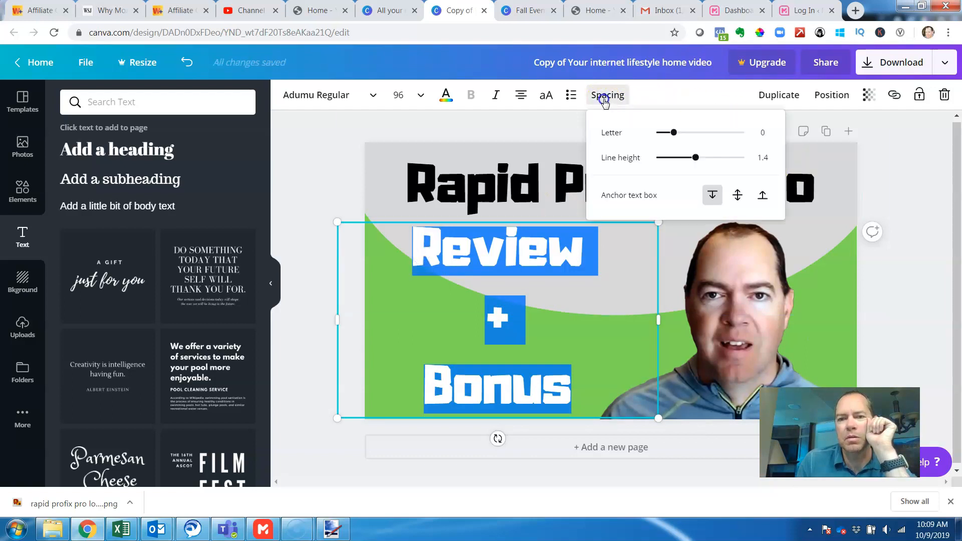
{"action": "left_click_drag", "start_coordinate": [695, 157], "coordinate": [670, 158]}
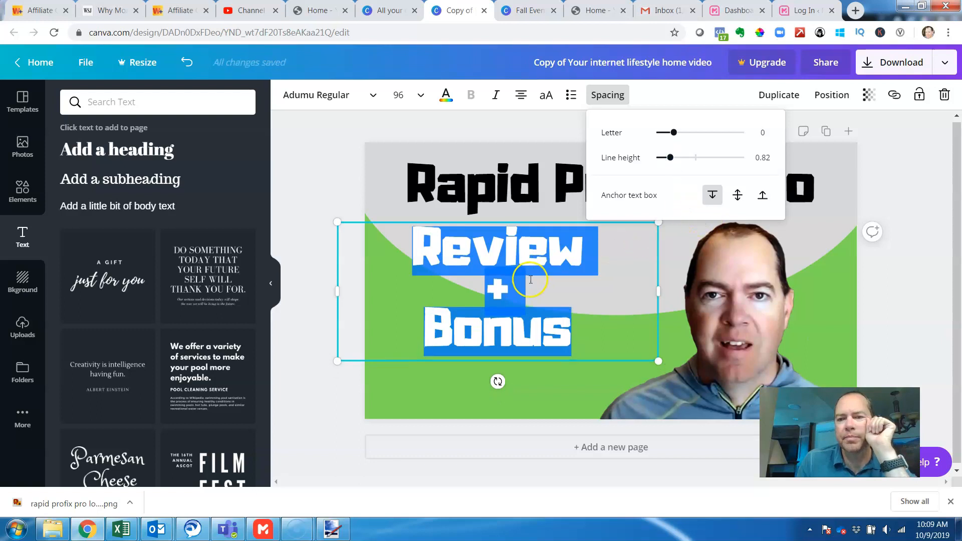
{"action": "left_click", "coordinate": [611, 376]}
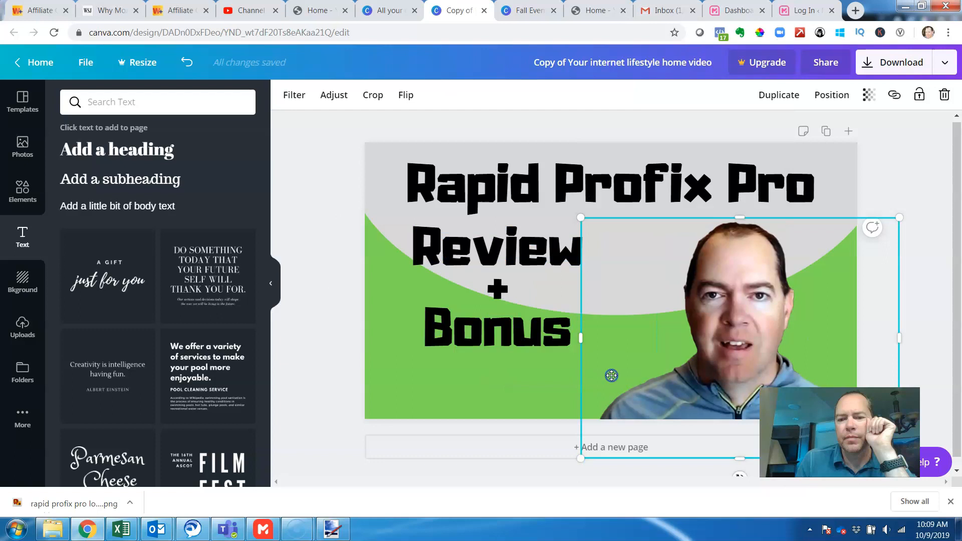
{"action": "left_click_drag", "start_coordinate": [486, 306], "coordinate": [519, 306]}
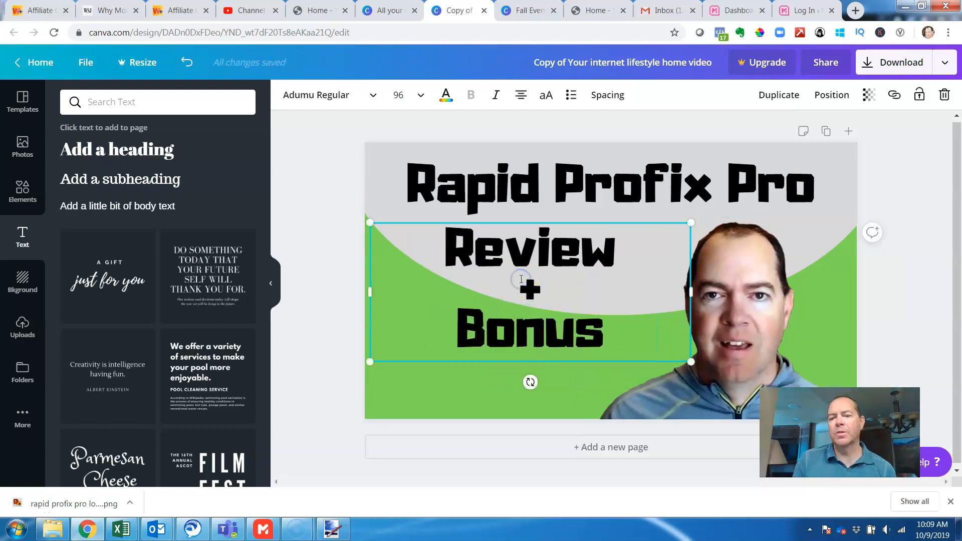
- Try a shadow effect by duplicating the "Review + Bonus" text and nudging the copy up and left to a slight offset
{"action": "left_click", "coordinate": [491, 401]}
{"action": "left_click", "coordinate": [509, 291]}
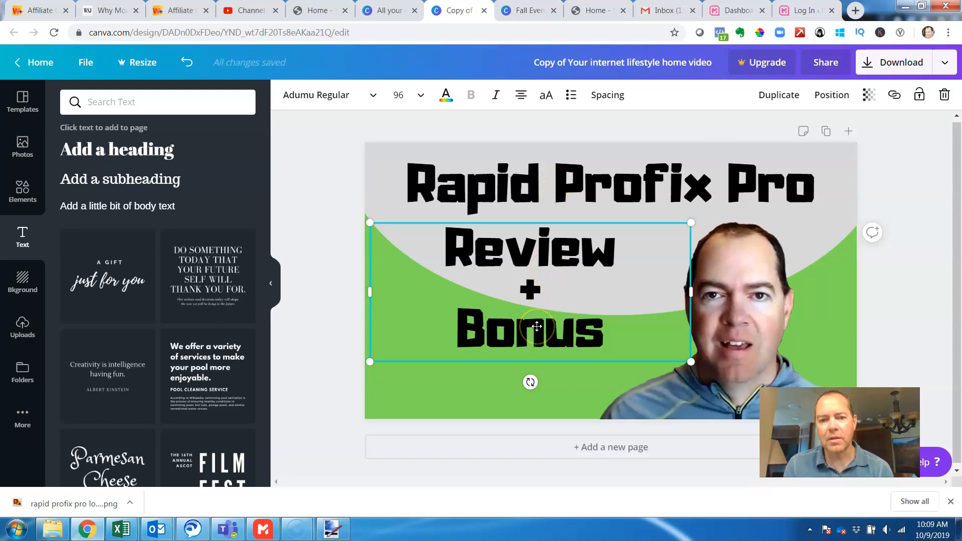
{"action": "left_click", "coordinate": [542, 284]}
{"action": "left_click", "coordinate": [483, 386]}
{"action": "left_click", "coordinate": [510, 311]}
{"action": "left_click", "coordinate": [778, 95]}
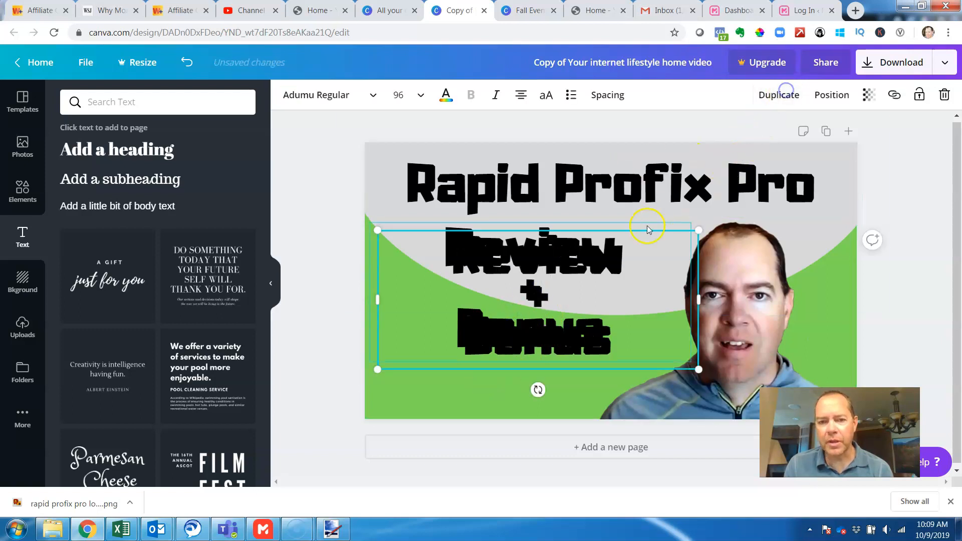
{"action": "key", "text": "Up"}
{"action": "key", "text": "Up"}
{"action": "key", "text": "Up"}
{"action": "key", "text": "Up"}
{"action": "key", "text": "Up"}
{"action": "key", "text": "Up"}
{"action": "key", "text": "Up"}
{"action": "key", "text": "Left"}
{"action": "key", "text": "Left"}
{"action": "key", "text": "Left"}
{"action": "key", "text": "Left"}
{"action": "key", "text": "Left"}
{"action": "key", "text": "Up"}
{"action": "key", "text": "Up"}
{"action": "key", "text": "Up"}
{"action": "key", "text": "Up"}
{"action": "key", "text": "Left"}
{"action": "key", "text": "Left"}
{"action": "key", "text": "Left"}
{"action": "key", "text": "Left"}
{"action": "key", "text": "Up"}
{"action": "key", "text": "Left"}
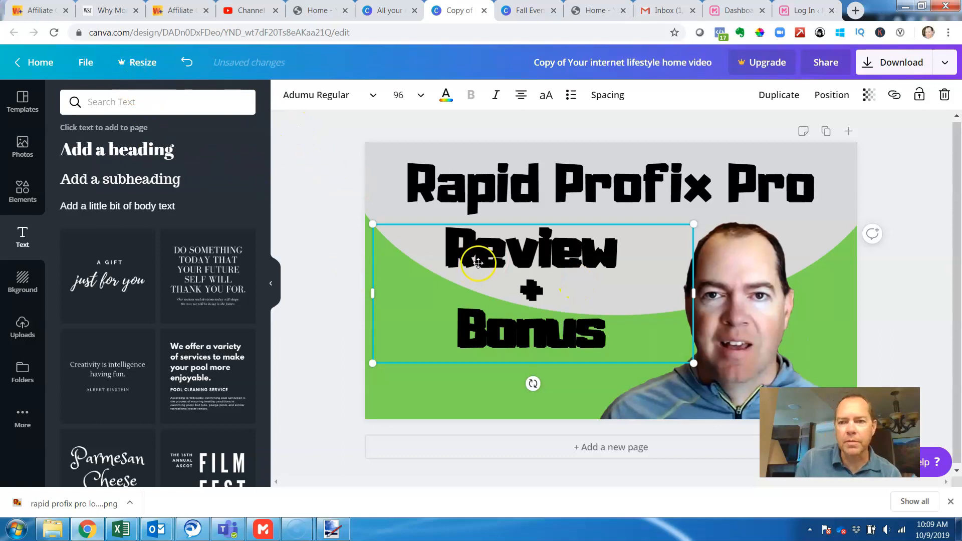
- Try green and dark grey on the duplicated "Review + Bonus" text, and undo the shadow attempt
{"action": "left_click", "coordinate": [451, 103]}
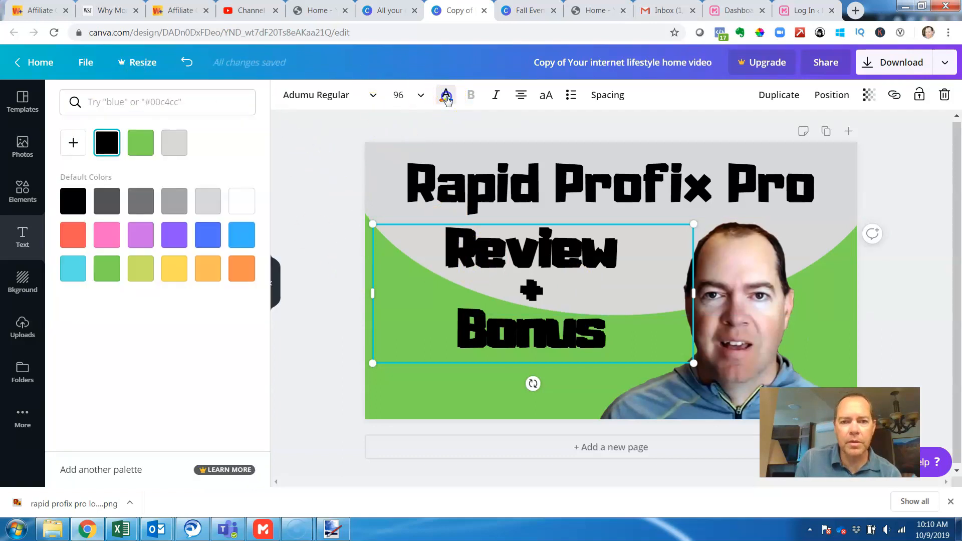
{"action": "left_click", "coordinate": [143, 147]}
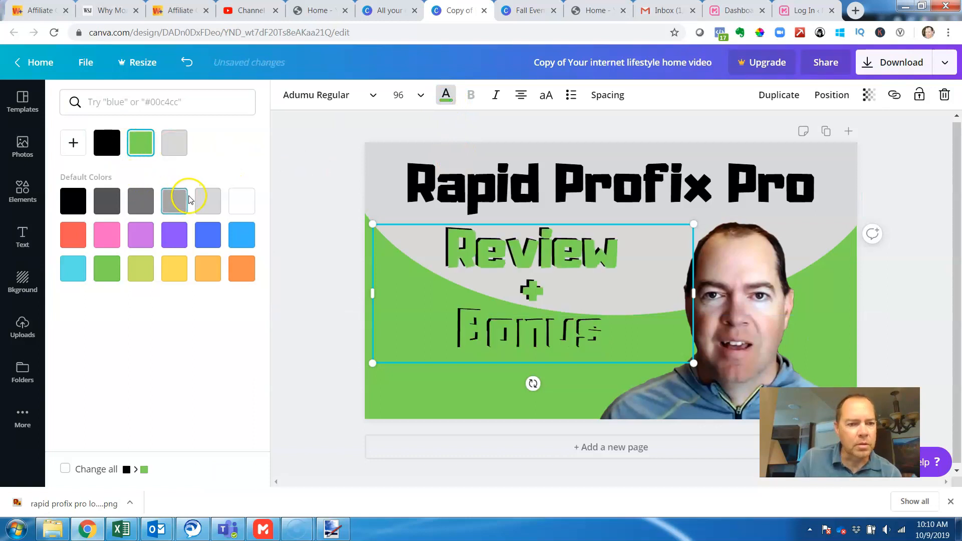
{"action": "left_click", "coordinate": [148, 200]}
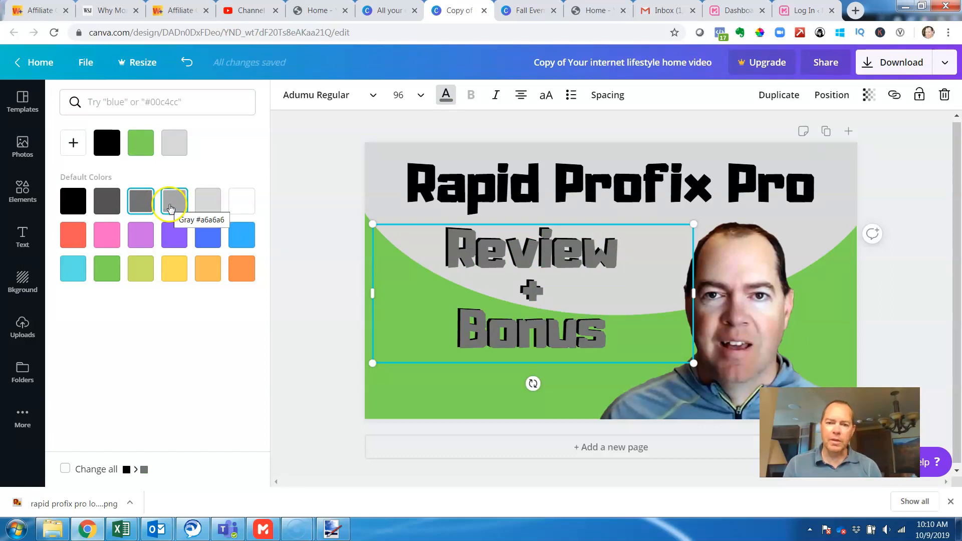
{"action": "key", "text": "ctrl+z"}
- Scale the "Review + Bonus" text block down to a font size of about 90.7
{"action": "left_click", "coordinate": [523, 301]}
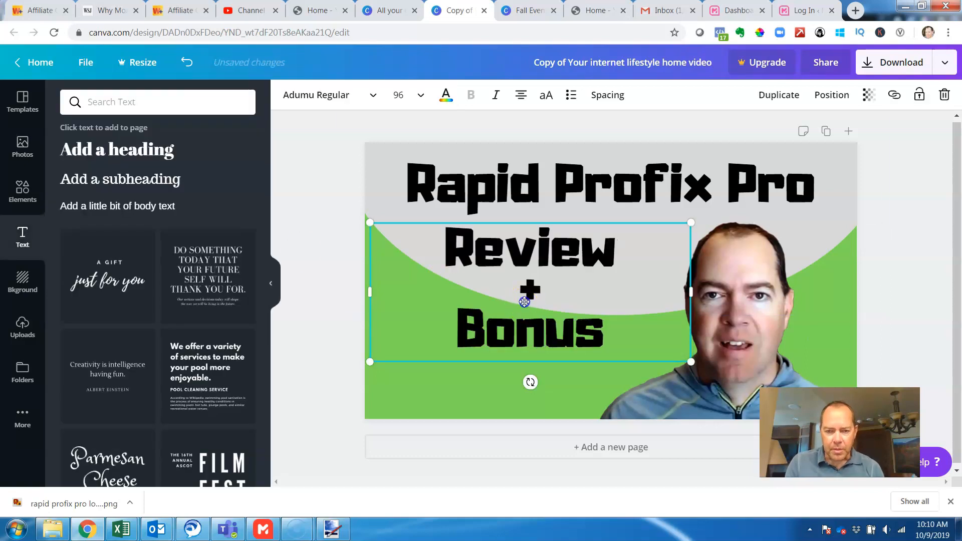
{"action": "left_click_drag", "start_coordinate": [690, 360], "coordinate": [672, 355]}
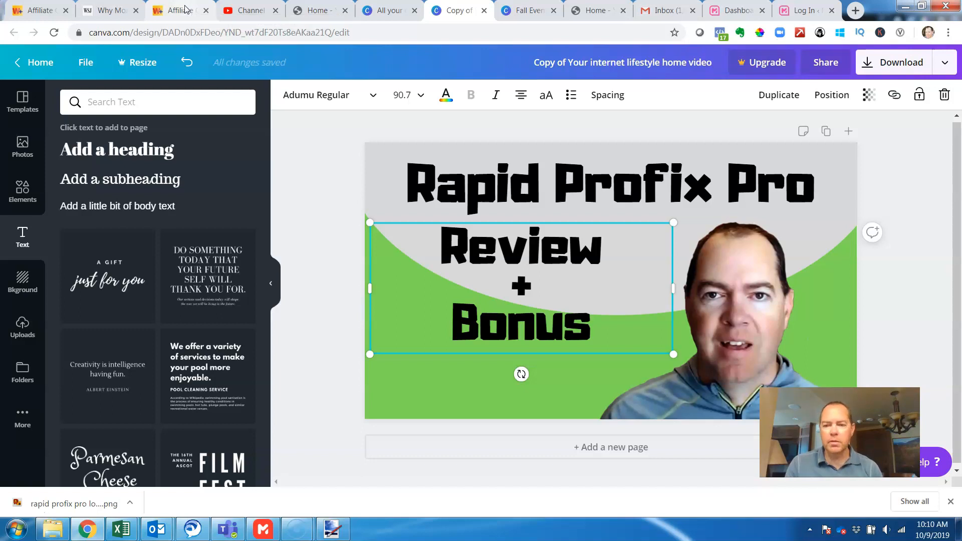
- Capture the Warrior+Plus offer page showing the Rapid ProfixPro product mockups and paste the screenshot into a new paint.net image
{"action": "left_click", "coordinate": [336, 532]}
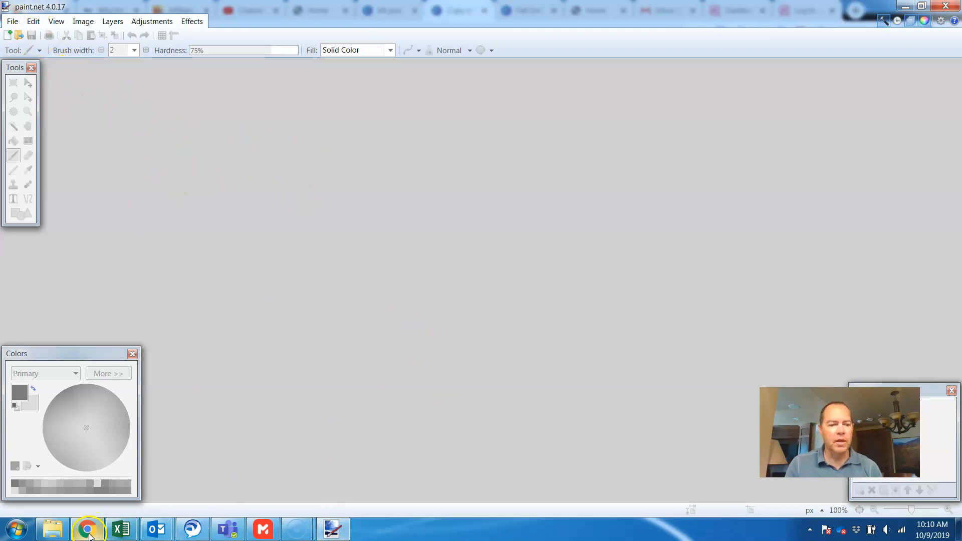
{"action": "left_click", "coordinate": [86, 453]}
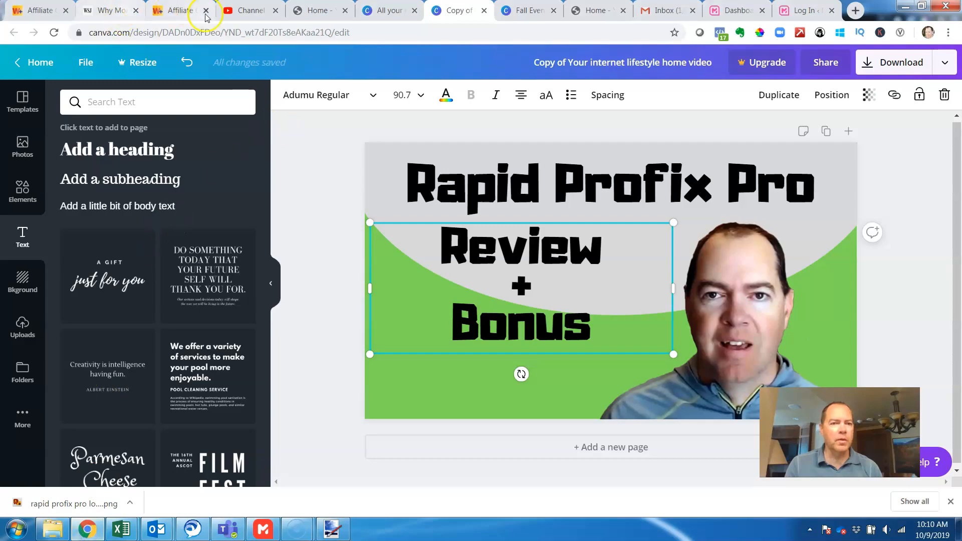
{"action": "left_click", "coordinate": [183, 10]}
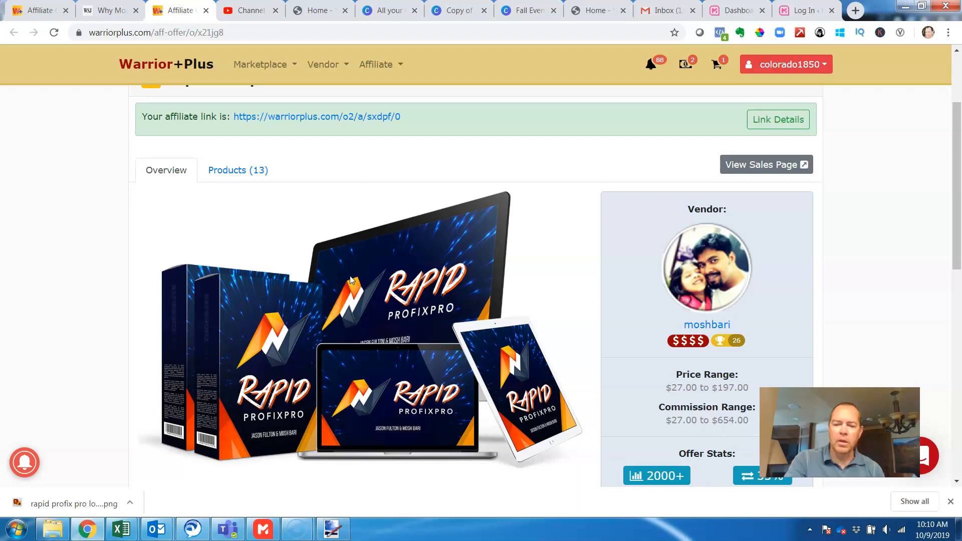
{"action": "left_click", "coordinate": [332, 529]}
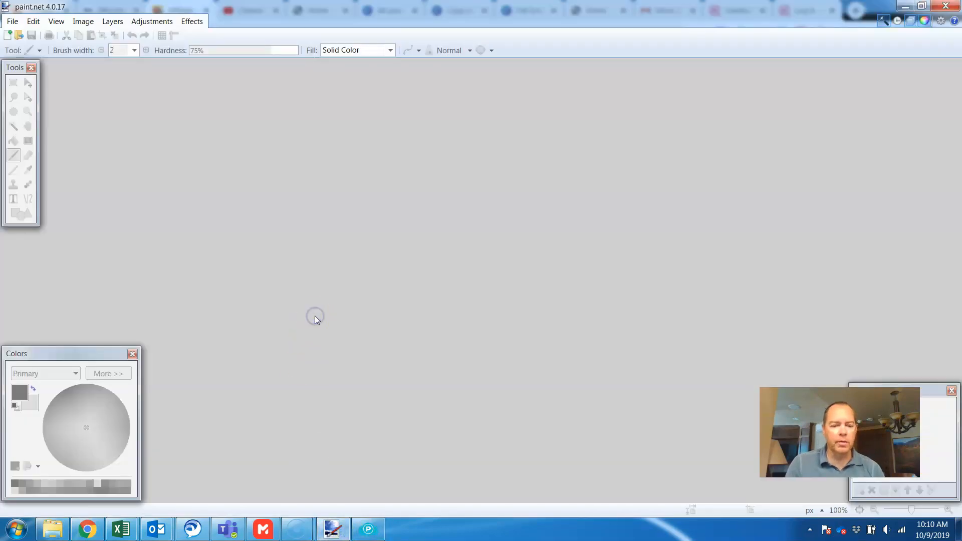
{"action": "key", "text": "ctrl+n"}
{"action": "key", "text": "Return"}
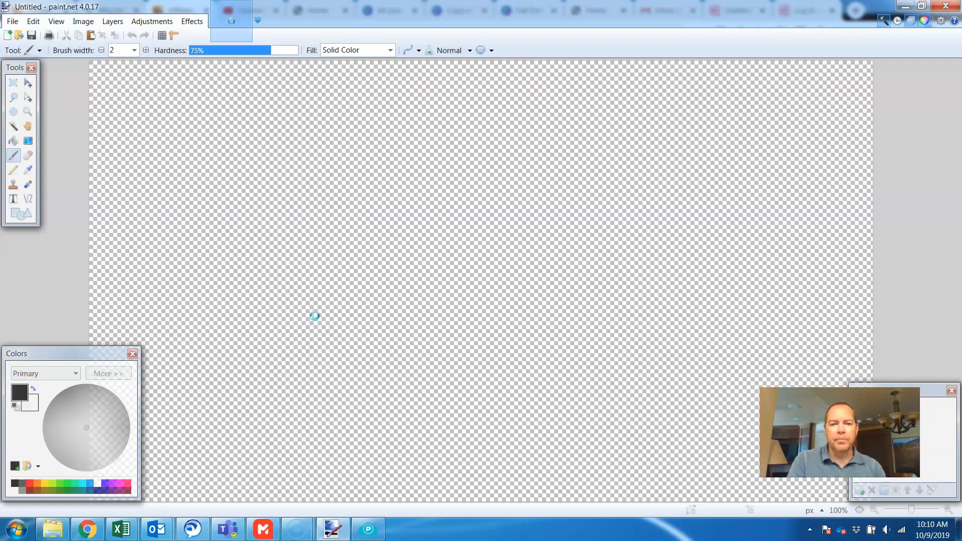
{"action": "key", "text": "ctrl+v"}
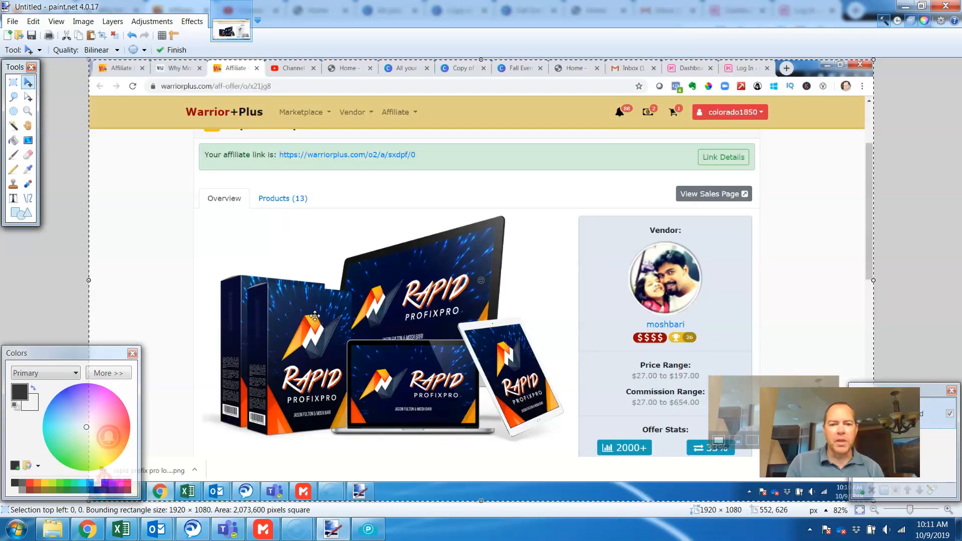
- Crop the pasted screenshot to the product mockup picture, about 902 × 586 px
{"action": "left_click", "coordinate": [9, 84]}
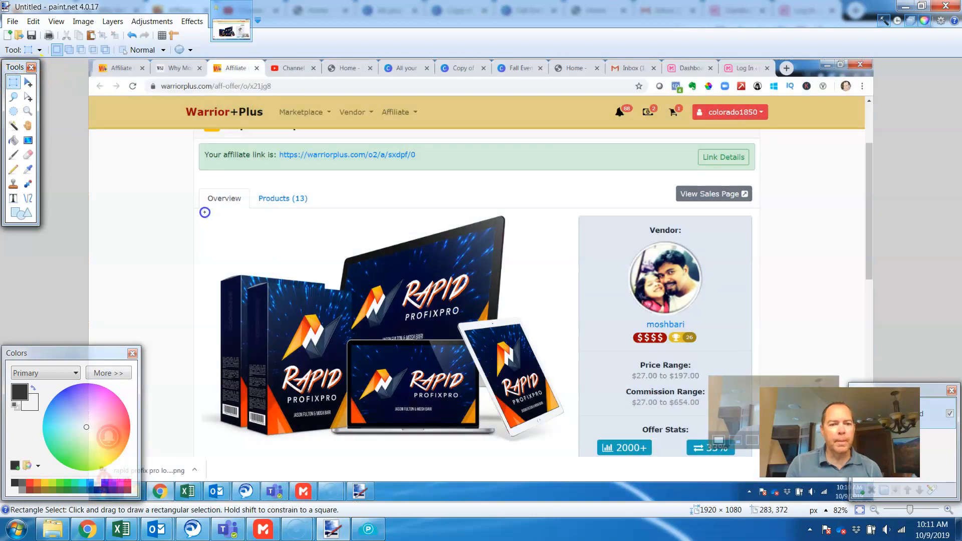
{"action": "left_click_drag", "start_coordinate": [204, 212], "coordinate": [573, 451]}
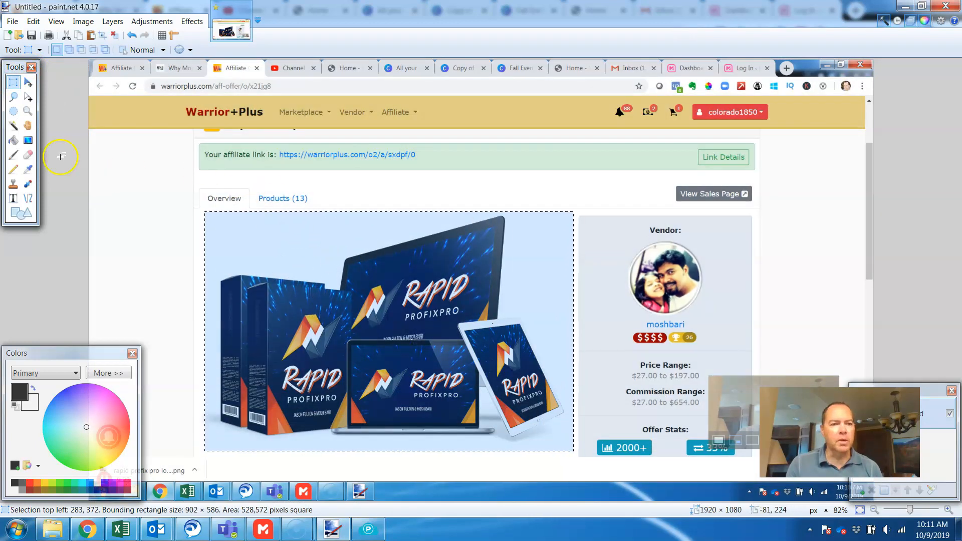
{"action": "left_click", "coordinate": [102, 35]}
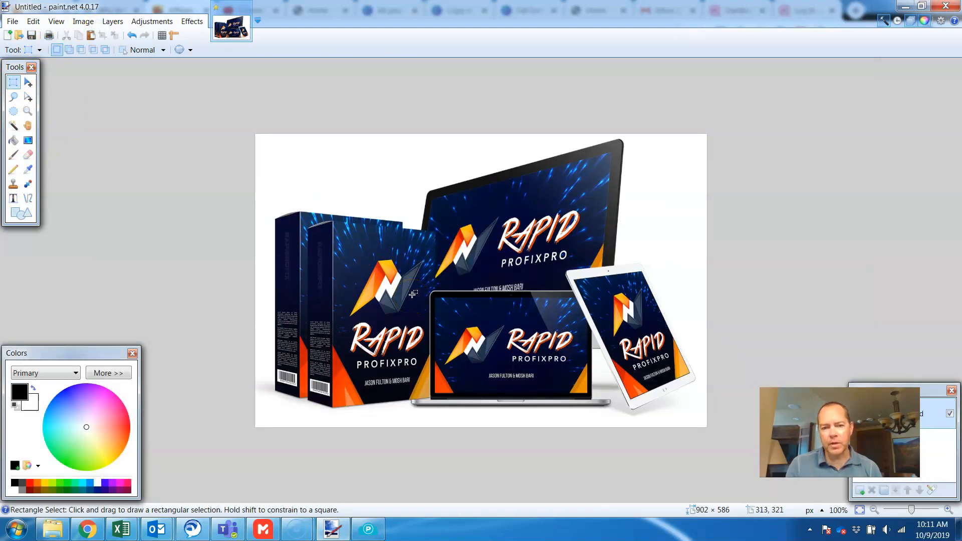
- Select the white background around the product mockups with the Magic Wand and delete it
{"action": "left_click", "coordinate": [13, 126]}
{"action": "left_click", "coordinate": [386, 178]}
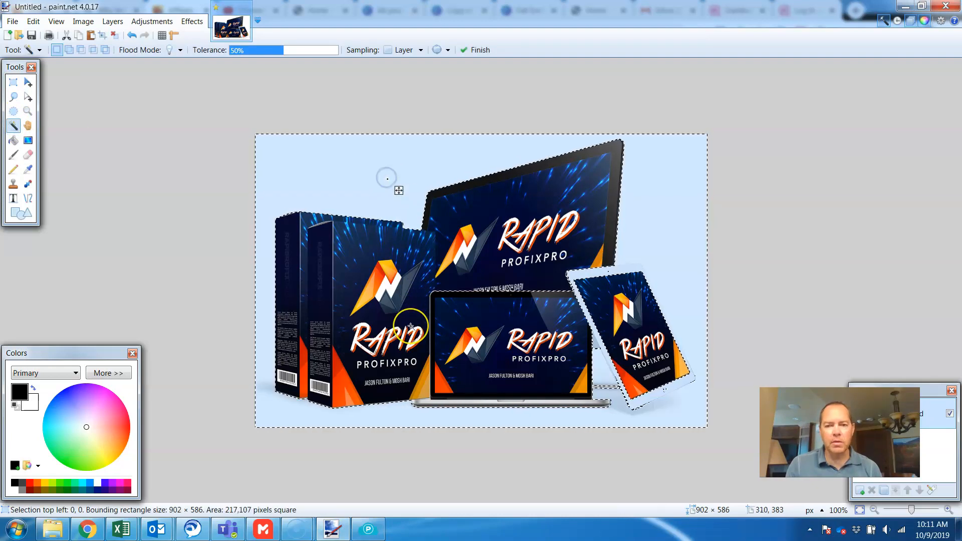
{"action": "key", "text": "Delete"}
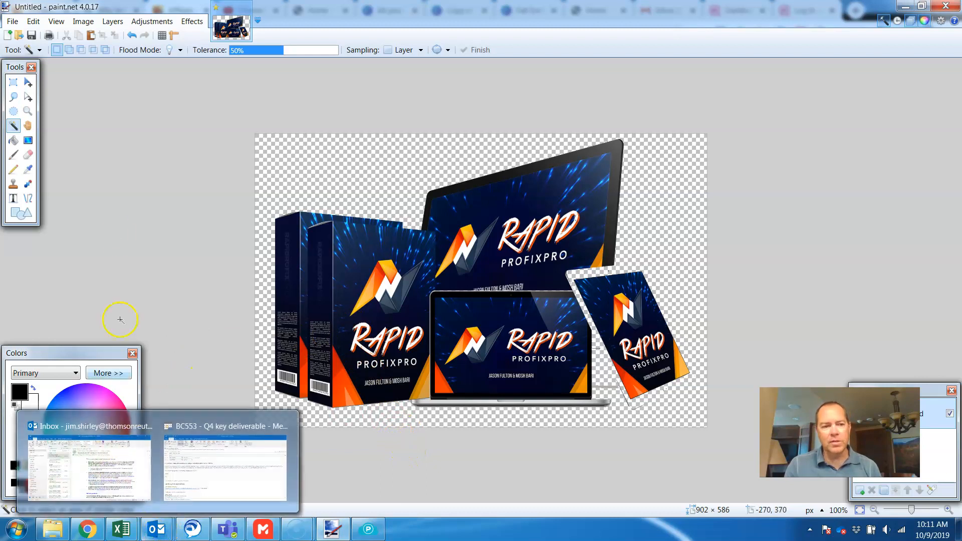
- Switch from paint.net to Chrome and bring up the Canva thumbnail design
{"action": "left_click", "coordinate": [87, 529]}
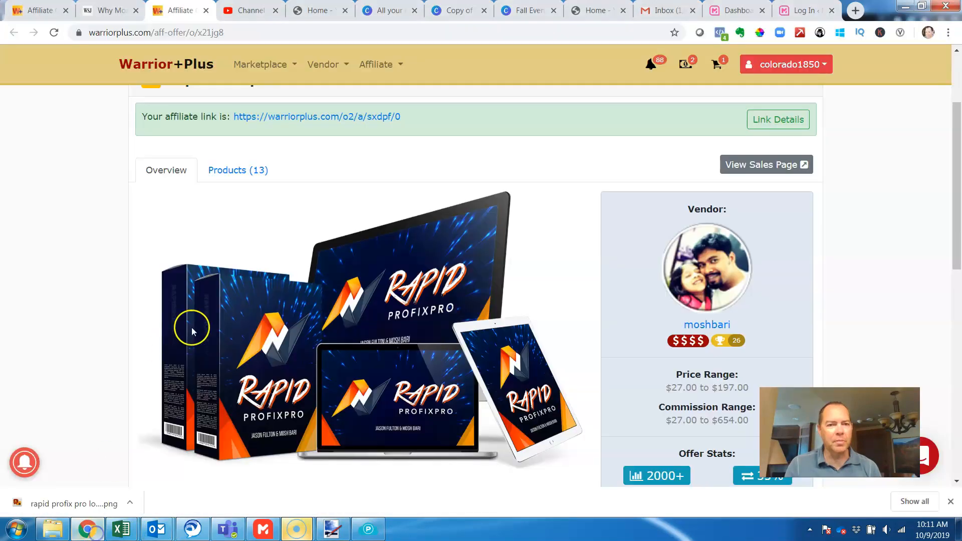
{"action": "left_click", "coordinate": [303, 534]}
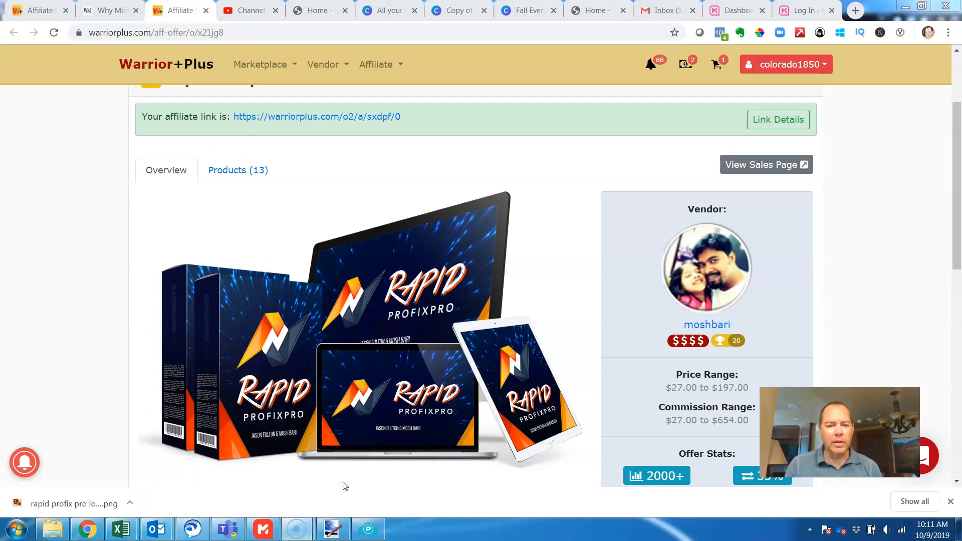
{"action": "right_click", "coordinate": [359, 297]}
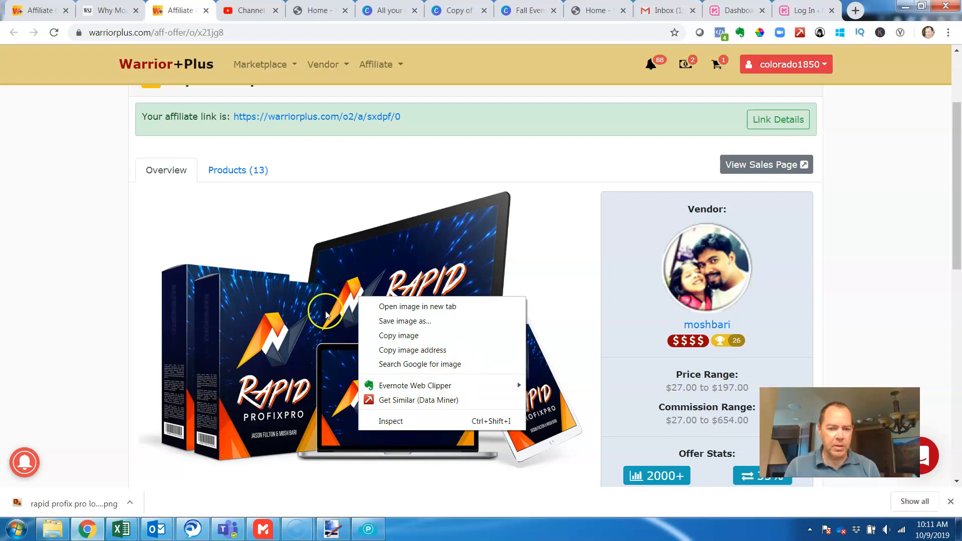
{"action": "left_click", "coordinate": [259, 217]}
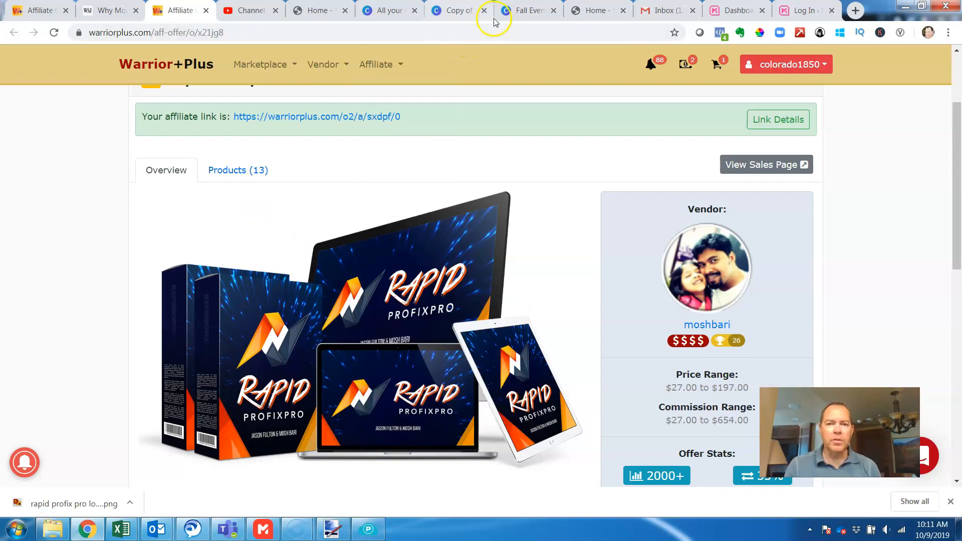
{"action": "left_click", "coordinate": [520, 11]}
{"action": "left_click", "coordinate": [450, 15]}
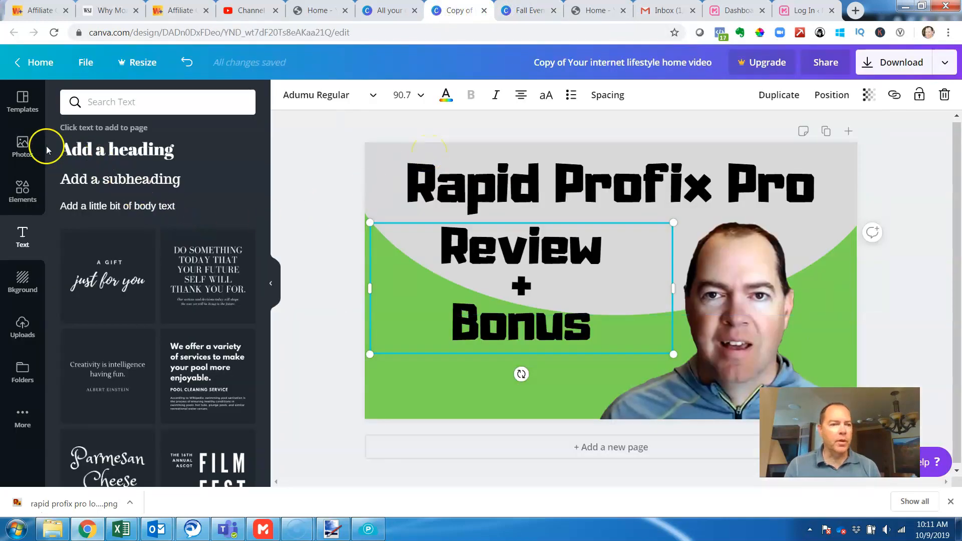
- Shift the portrait slightly right and add the uploaded Rapid ProfixPro product image, scaled down in the lower middle of the thumbnail
{"action": "left_click", "coordinate": [30, 326]}
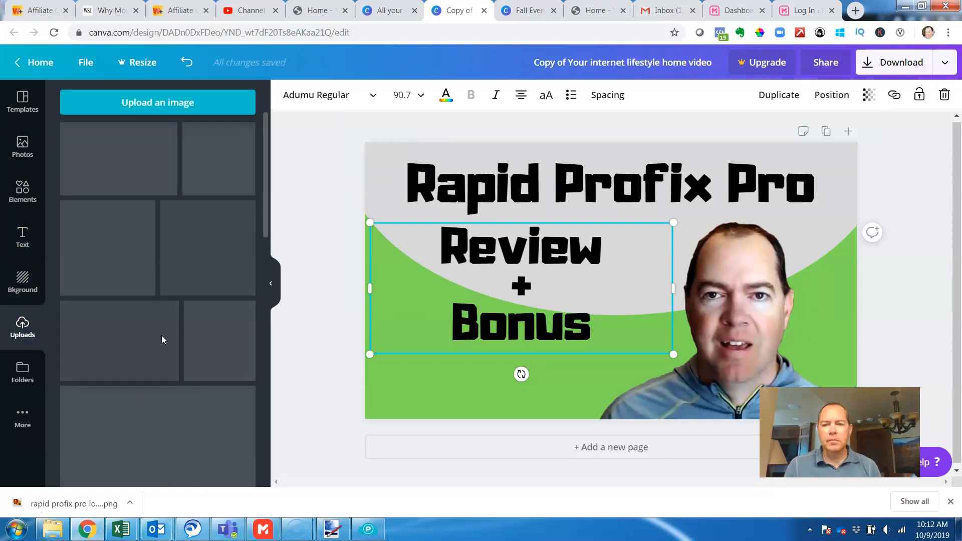
{"action": "left_click_drag", "start_coordinate": [734, 341], "coordinate": [759, 340]}
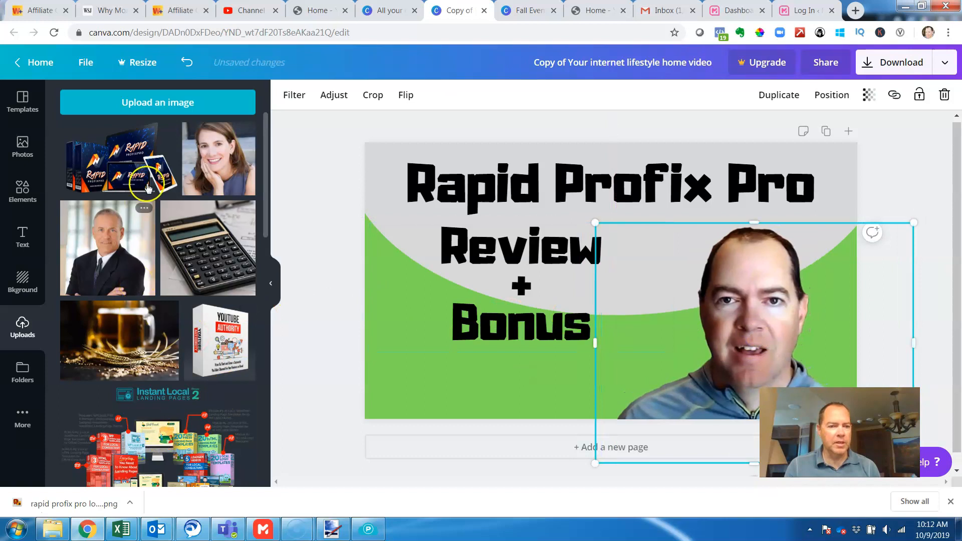
{"action": "left_click", "coordinate": [121, 162]}
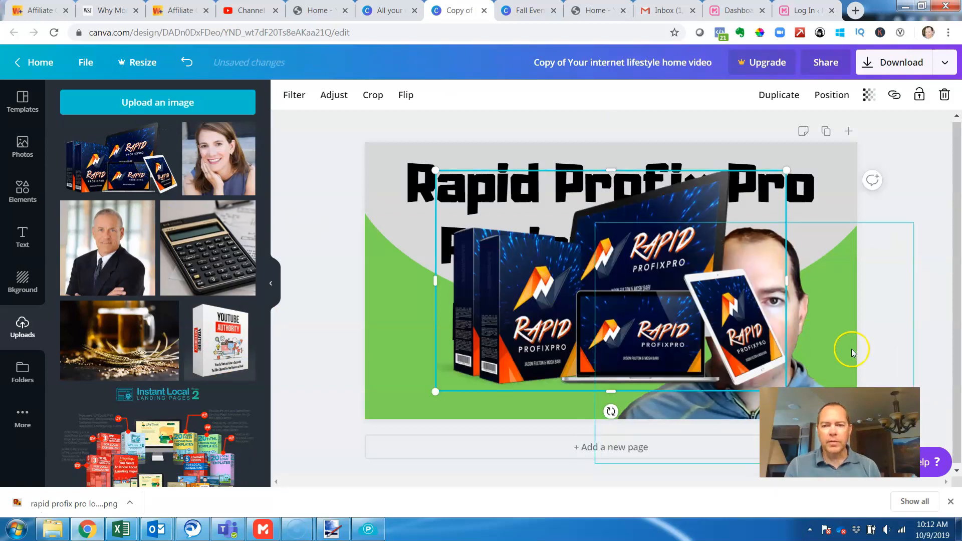
{"action": "left_click_drag", "start_coordinate": [786, 171], "coordinate": [725, 209]}
{"action": "left_click_drag", "start_coordinate": [568, 349], "coordinate": [553, 355]}
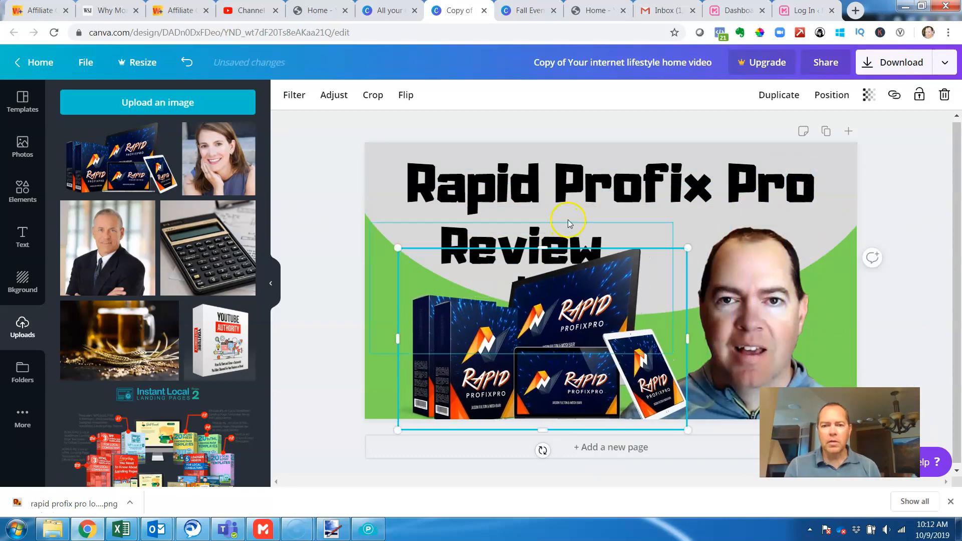
- Nudge the "Rapid Profix Pro" title slightly up and left and set the "Review + Bonus" text to font size 48
{"action": "left_click", "coordinate": [601, 191]}
{"action": "left_click", "coordinate": [559, 246]}
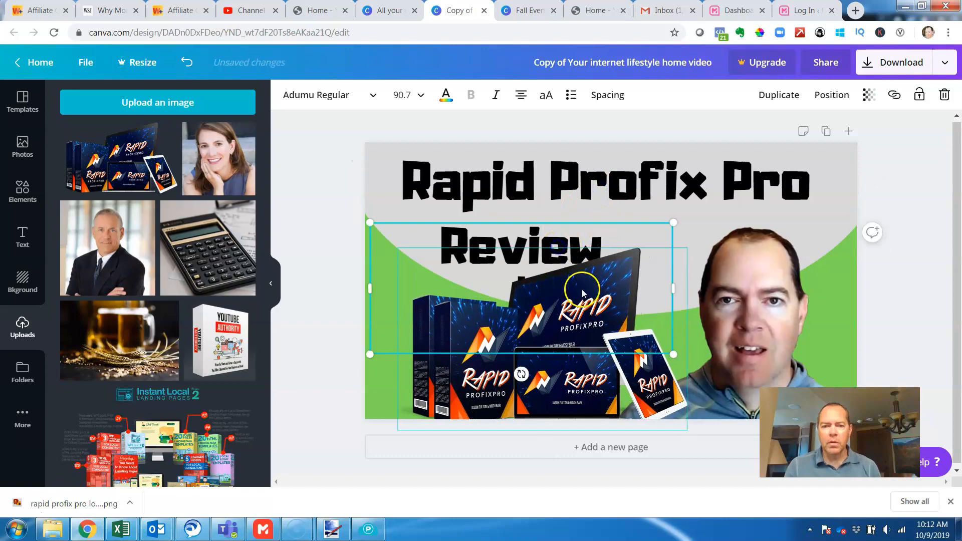
{"action": "double_click", "coordinate": [538, 232]}
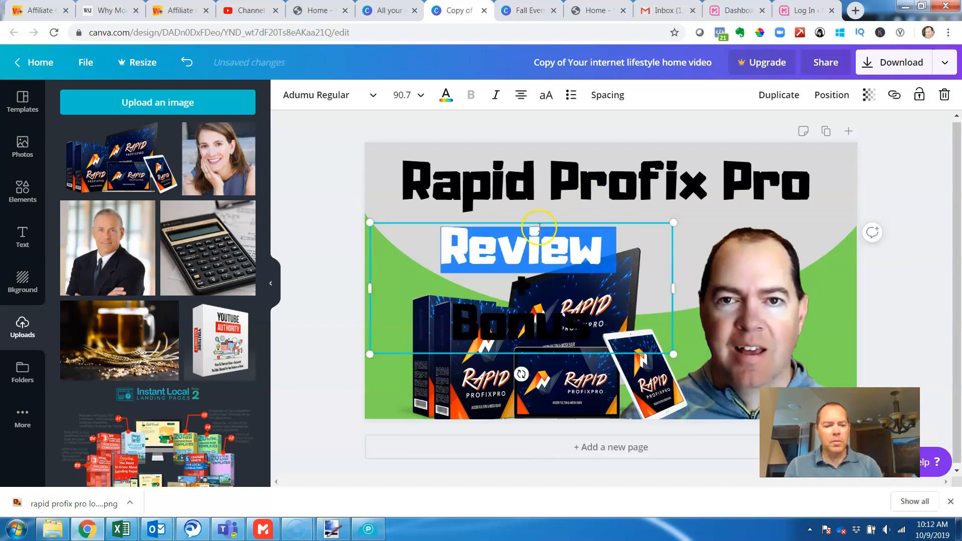
{"action": "key", "text": "ctrl+a"}
{"action": "left_click", "coordinate": [414, 103]}
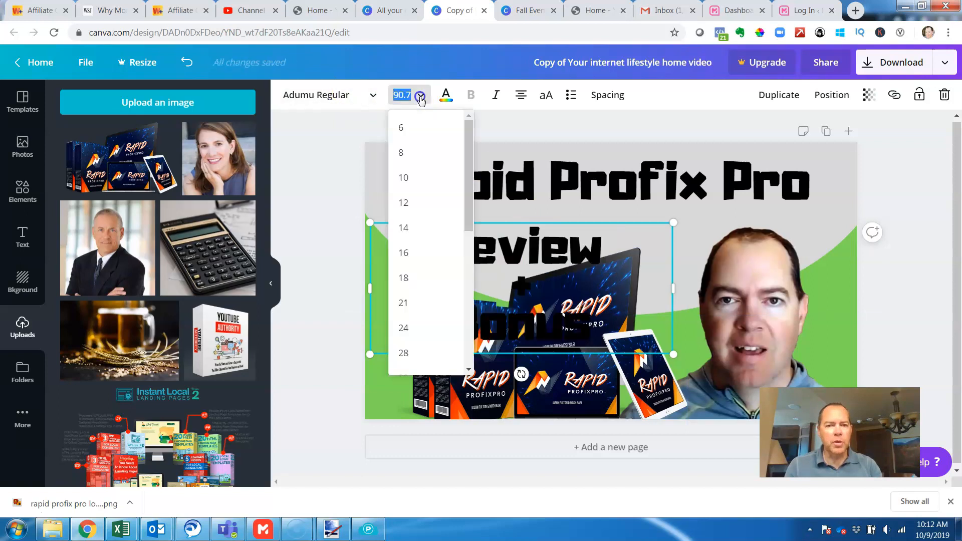
{"action": "left_click_drag", "start_coordinate": [471, 196], "coordinate": [470, 286]}
{"action": "left_click", "coordinate": [422, 221]}
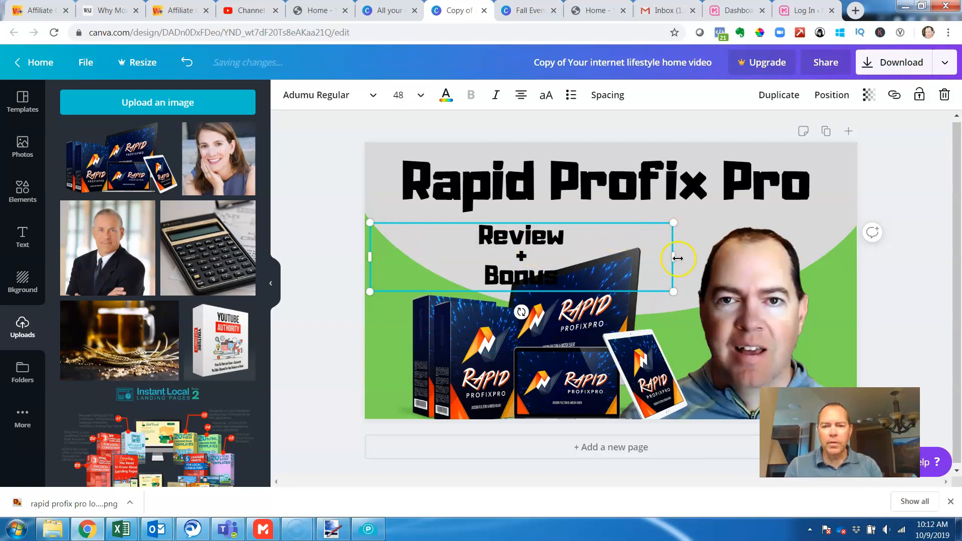
- Narrow the "Review + Bonus" text box and place it under the title's left part, with the product image shrunk and positioned just below
{"action": "left_click_drag", "start_coordinate": [673, 257], "coordinate": [543, 253]}
{"action": "left_click_drag", "start_coordinate": [593, 370], "coordinate": [613, 346]}
{"action": "left_click_drag", "start_coordinate": [706, 224], "coordinate": [634, 264]}
{"action": "left_click_drag", "start_coordinate": [570, 335], "coordinate": [549, 336]}
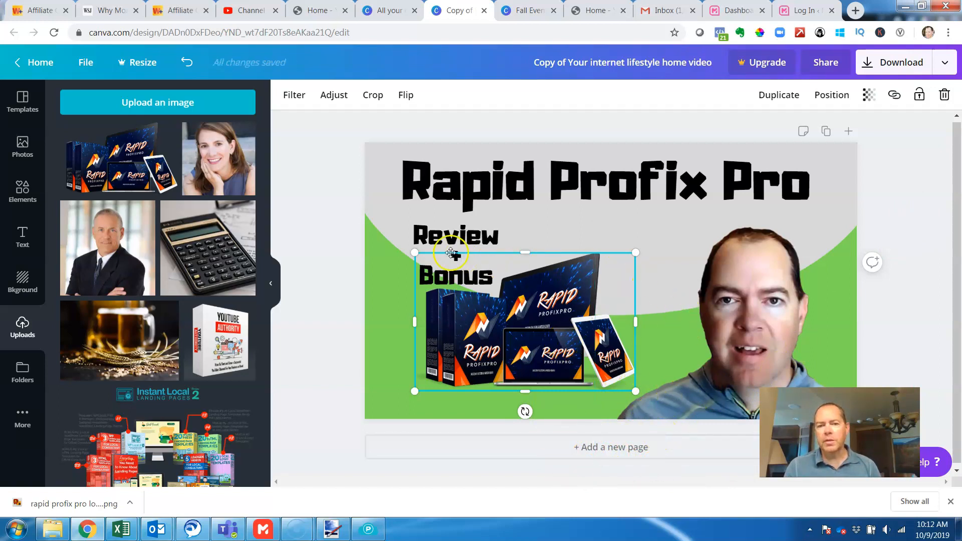
{"action": "left_click_drag", "start_coordinate": [434, 239], "coordinate": [445, 233]}
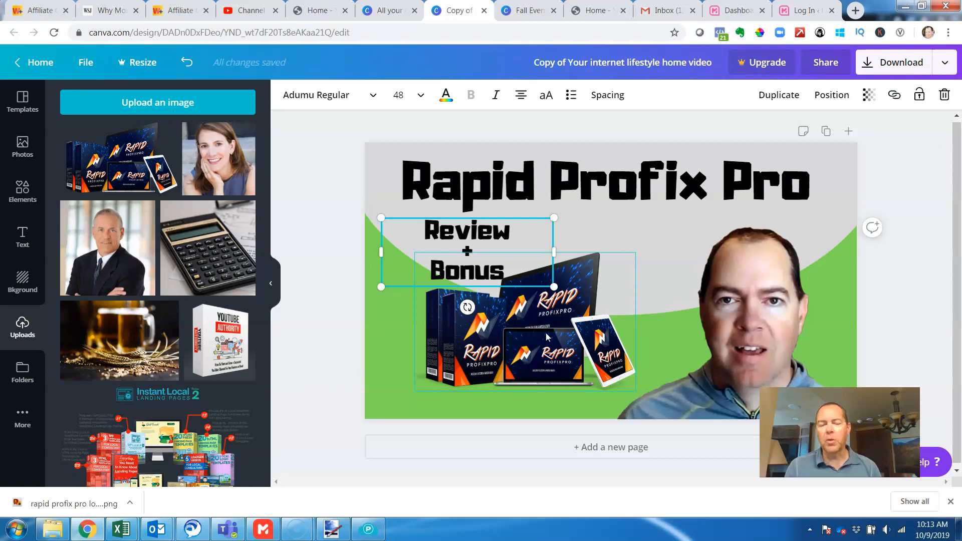
{"action": "left_click_drag", "start_coordinate": [548, 338], "coordinate": [558, 339]}
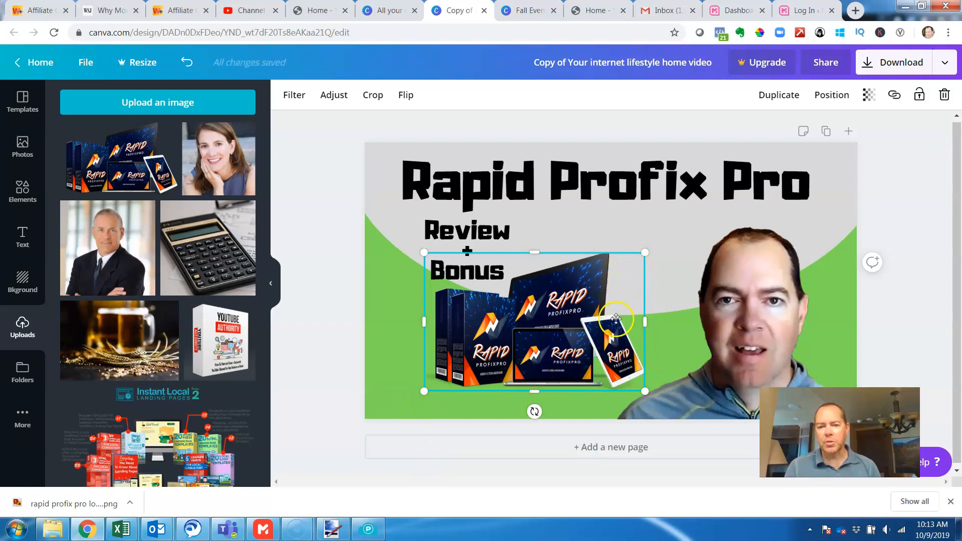
- Change the thumbnail's green background to the custom purple #6a43ed
{"action": "left_click", "coordinate": [384, 347]}
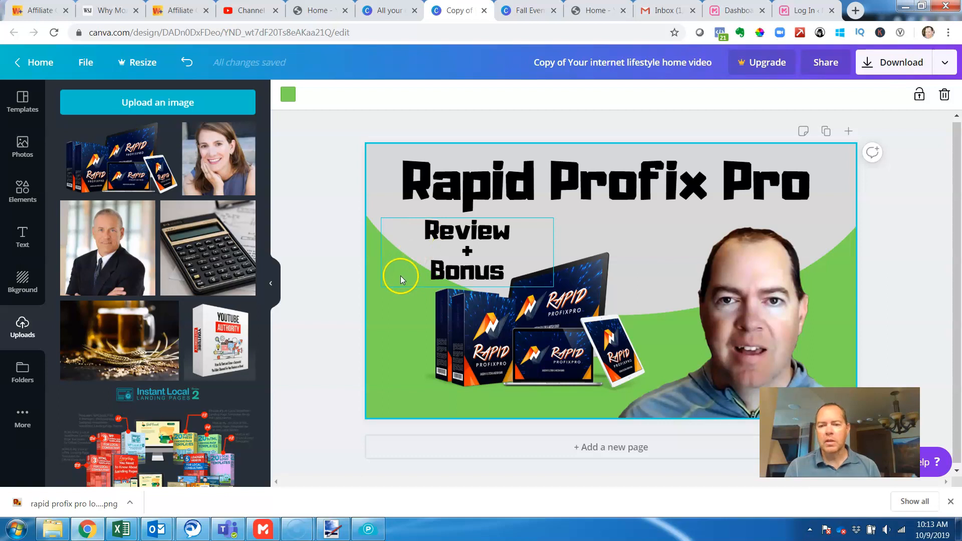
{"action": "left_click", "coordinate": [291, 93]}
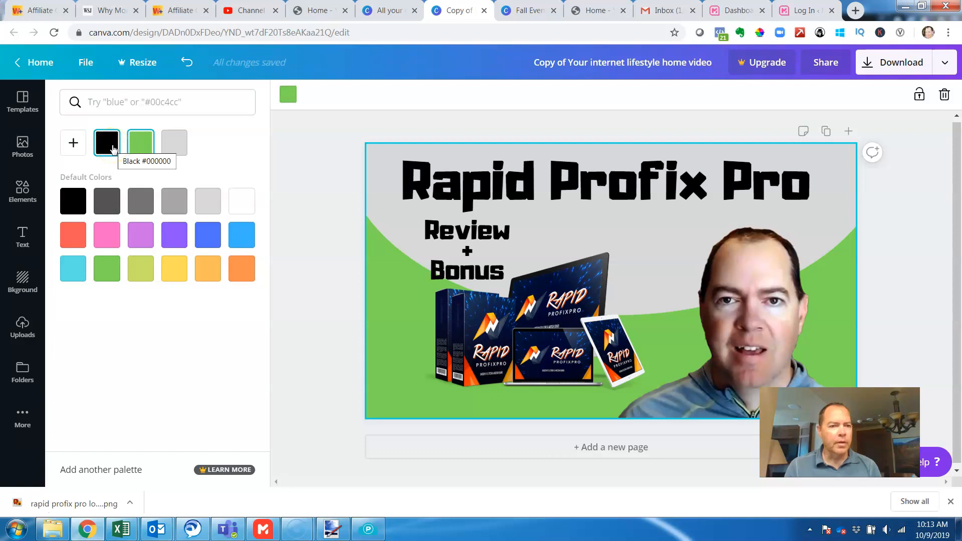
{"action": "left_click", "coordinate": [74, 144]}
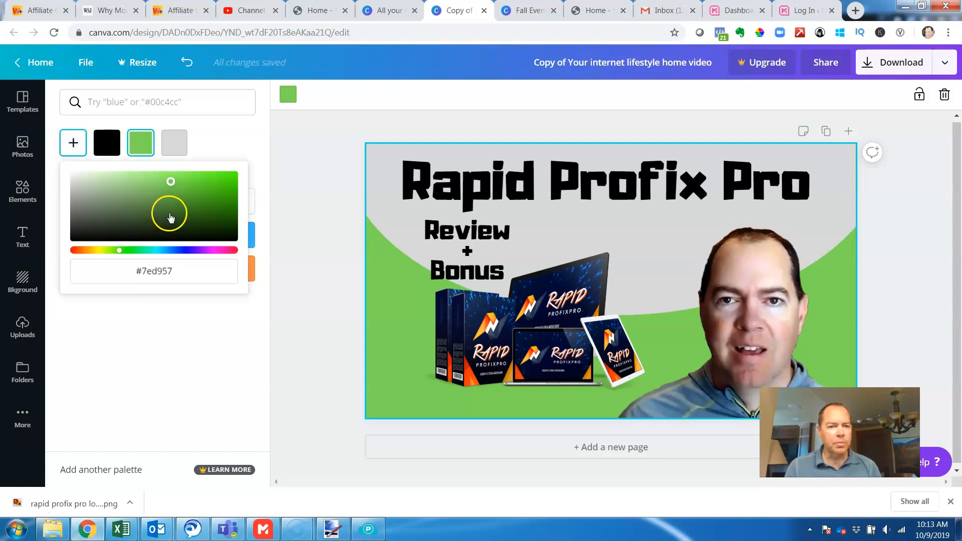
{"action": "left_click", "coordinate": [187, 250]}
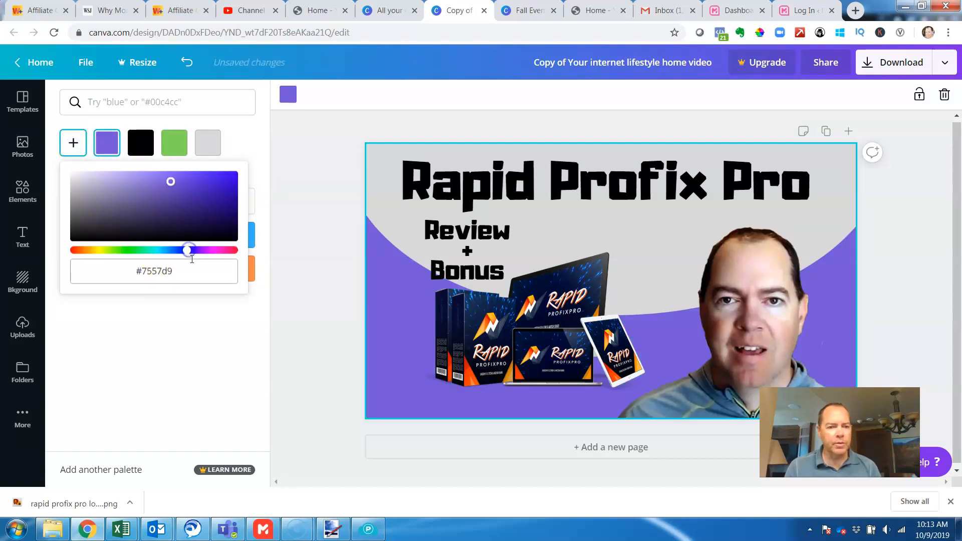
{"action": "left_click_drag", "start_coordinate": [170, 182], "coordinate": [203, 216]}
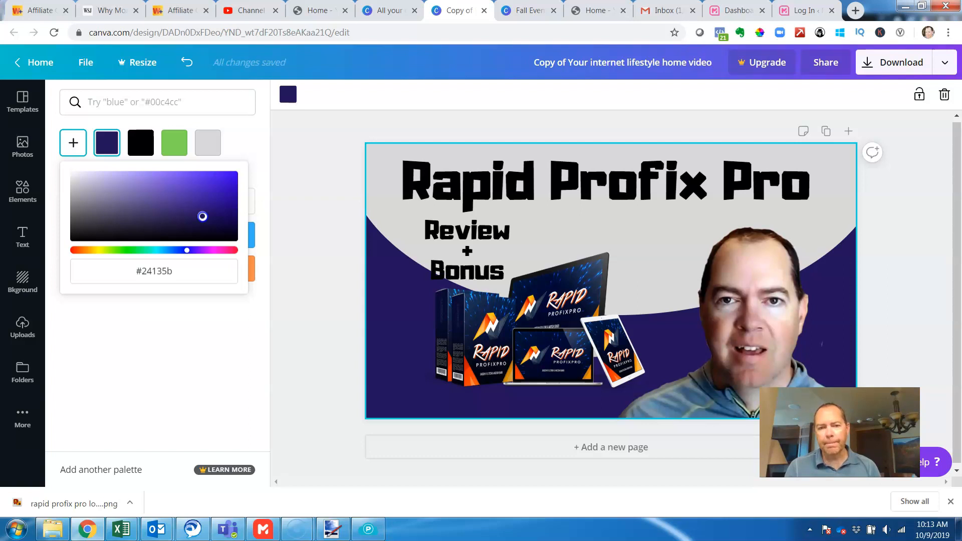
{"action": "left_click_drag", "start_coordinate": [203, 216], "coordinate": [190, 176]}
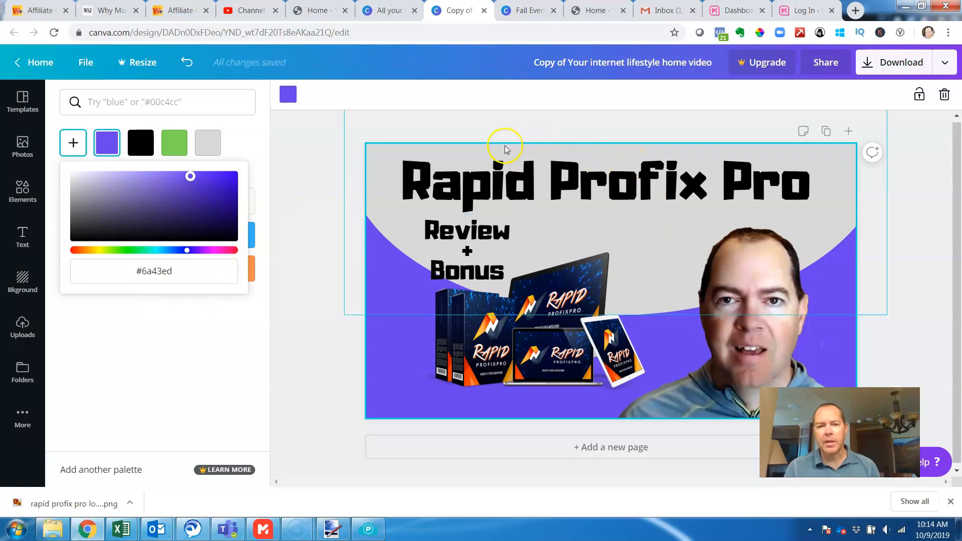
{"action": "left_click", "coordinate": [371, 432]}
{"action": "left_click", "coordinate": [866, 278]}
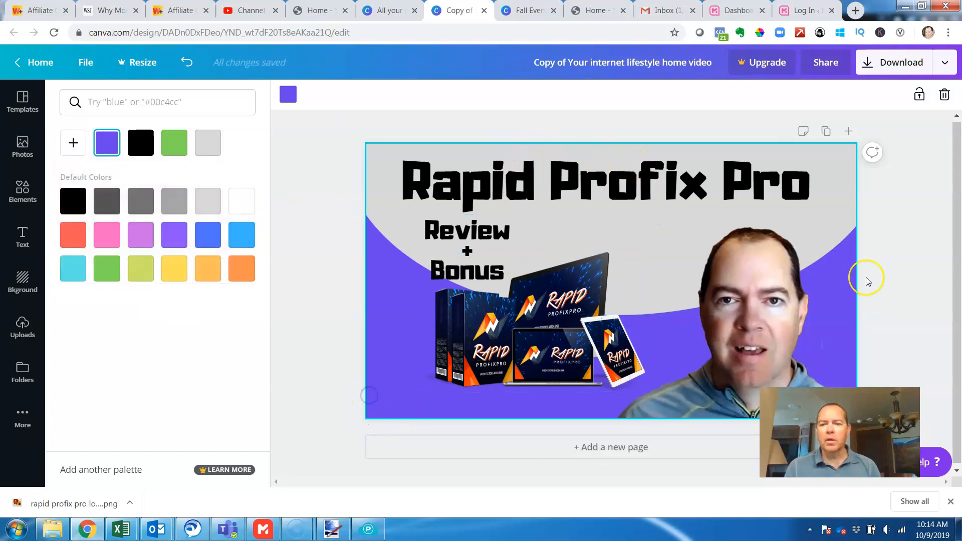
- Move the portrait slightly further right and up, away from the product image
{"action": "left_click", "coordinate": [778, 314]}
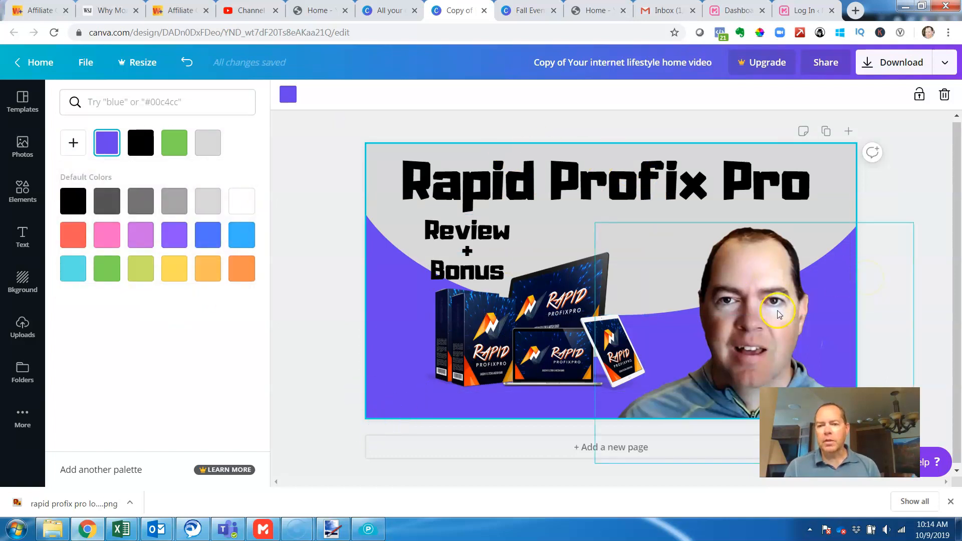
{"action": "left_click", "coordinate": [818, 329]}
{"action": "mouse_move", "coordinate": [818, 329]}
{"action": "left_mouse_down"}
{"action": "mouse_move", "coordinate": [863, 343]}
{"action": "mouse_move", "coordinate": [834, 324]}
{"action": "left_mouse_up"}
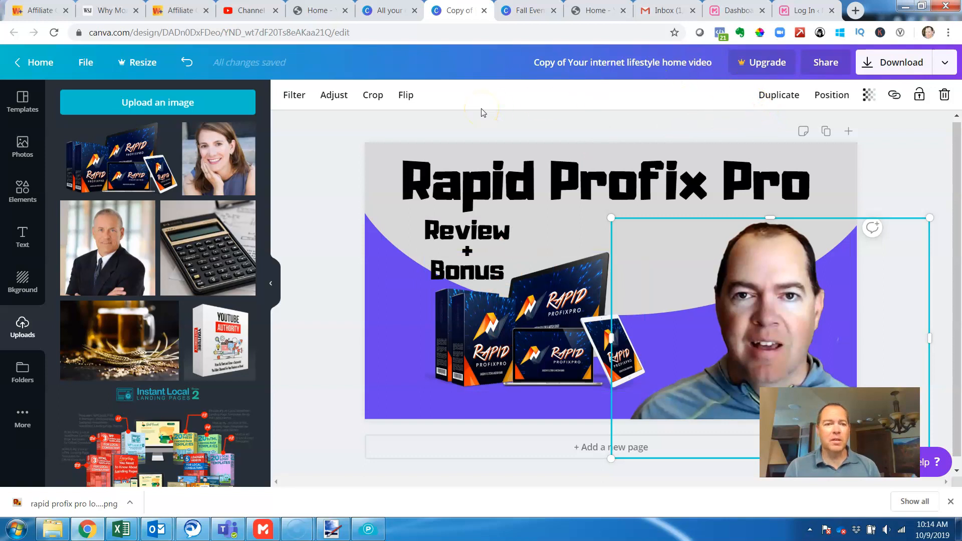
- Download the finished thumbnail design as a JPG file
{"action": "left_click", "coordinate": [920, 62]}
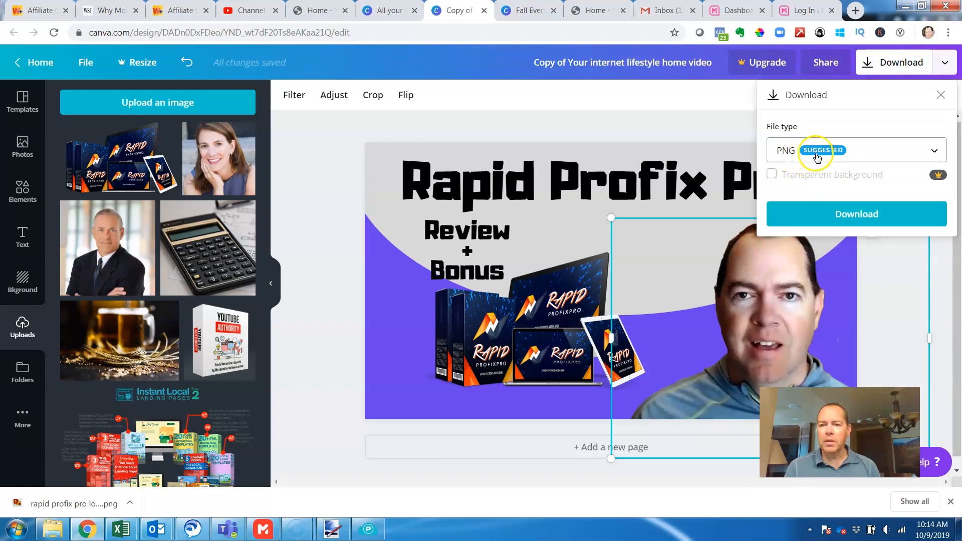
{"action": "left_click", "coordinate": [917, 152]}
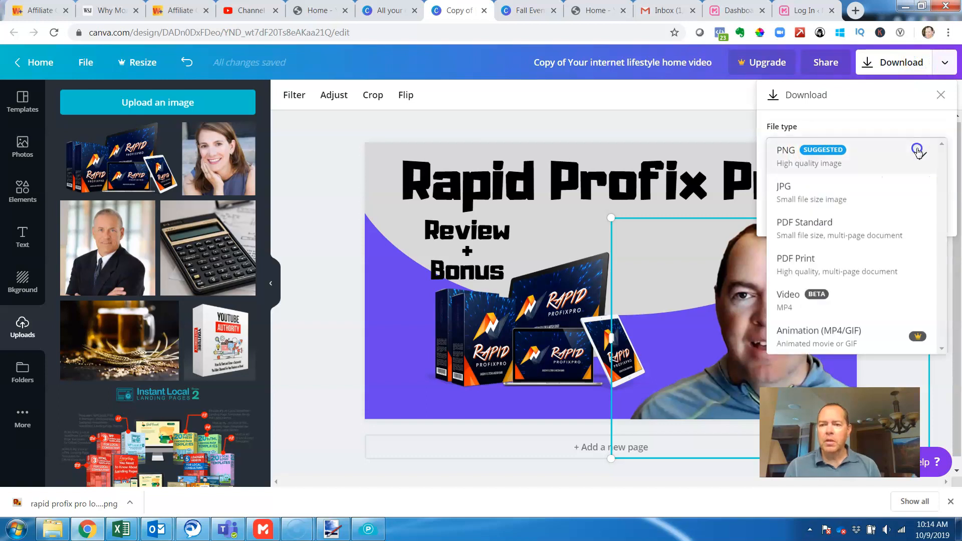
{"action": "left_click", "coordinate": [835, 191]}
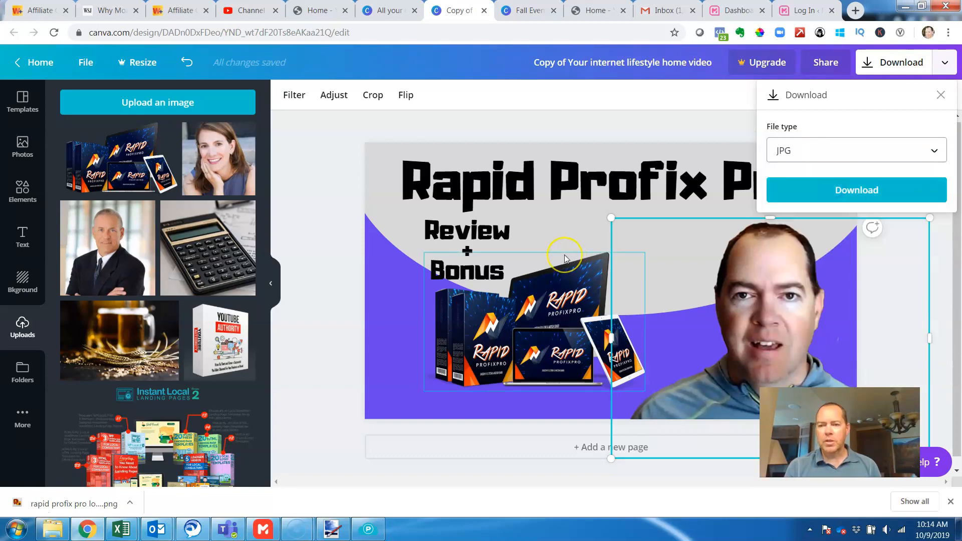
{"action": "left_click", "coordinate": [896, 191]}
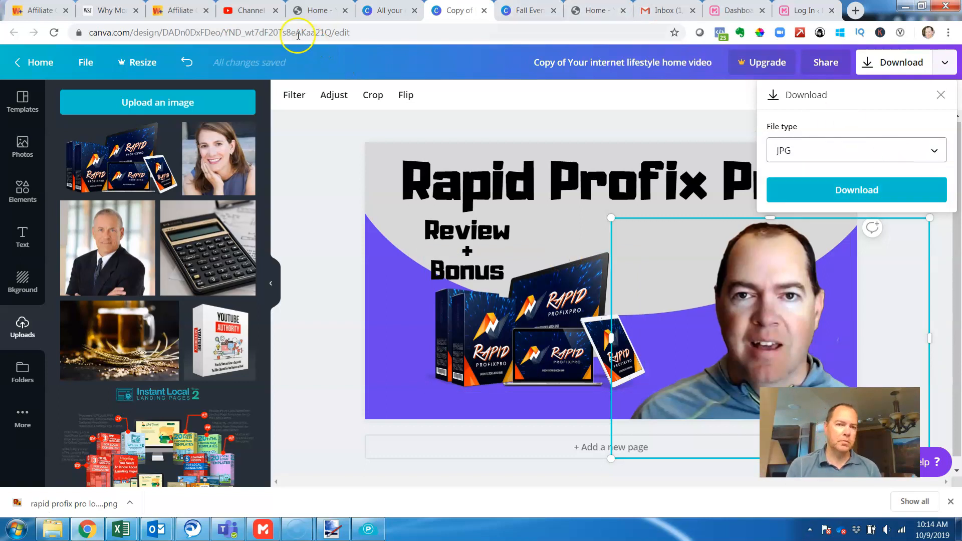
- Switch to YouTube Studio and open the details page of the Trio Review video
{"action": "left_click", "coordinate": [250, 10]}
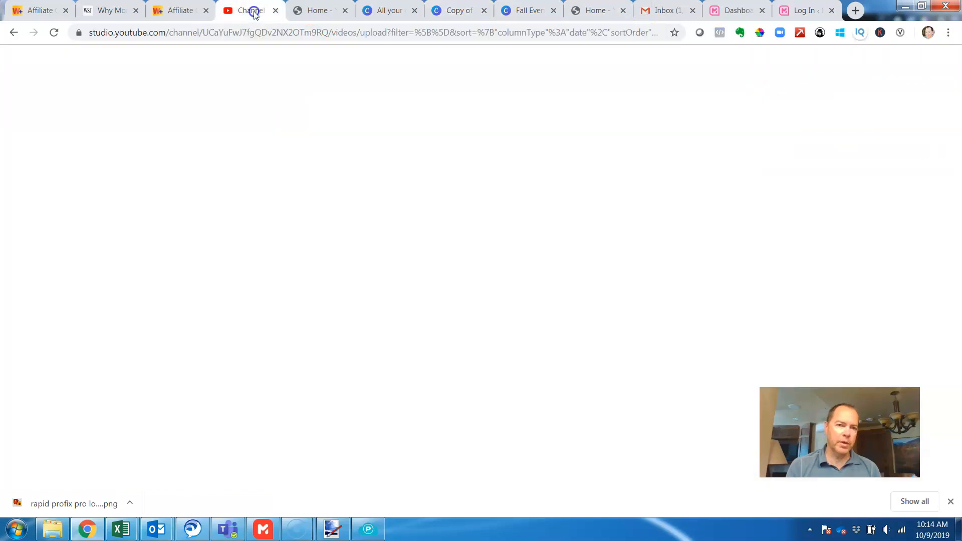
{"action": "left_click", "coordinate": [379, 194]}
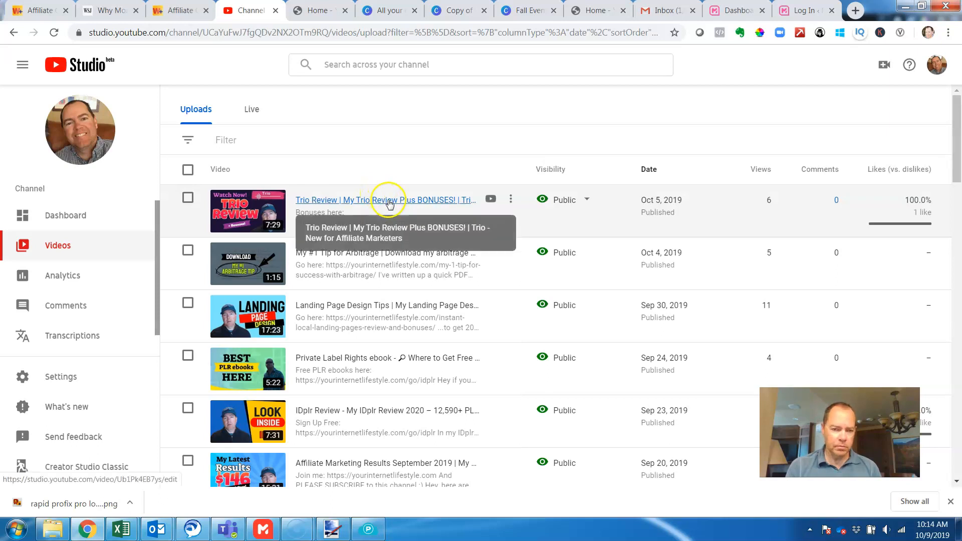
{"action": "left_click", "coordinate": [388, 201]}
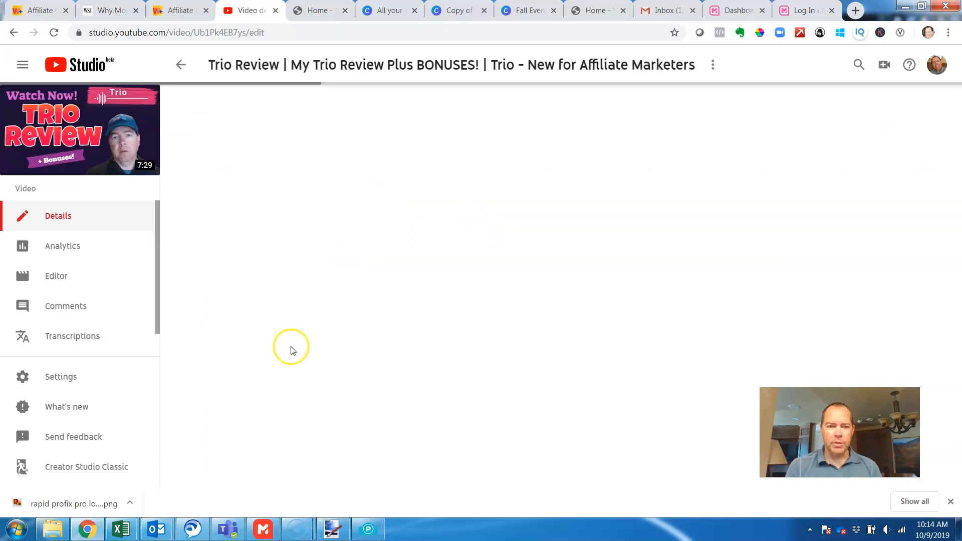